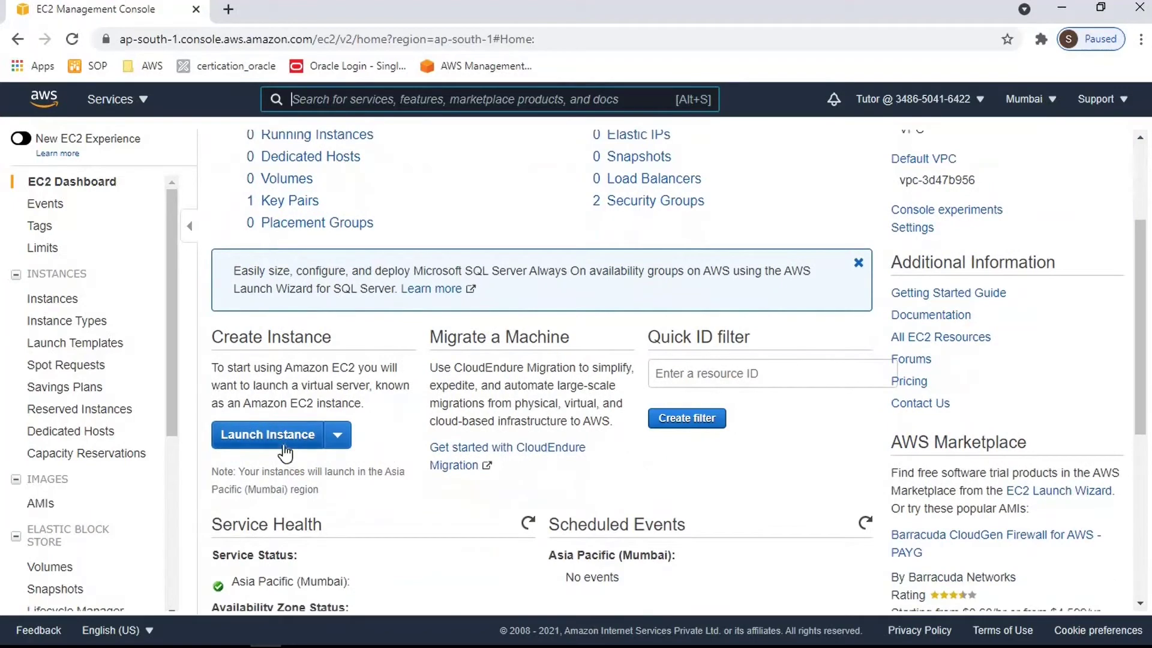
# Start launching an EC2 instance with the 64-bit (x86) Amazon Linux 2 AMI and the t2.micro type, proceeding to the instance details
pyautogui.click(281, 443)
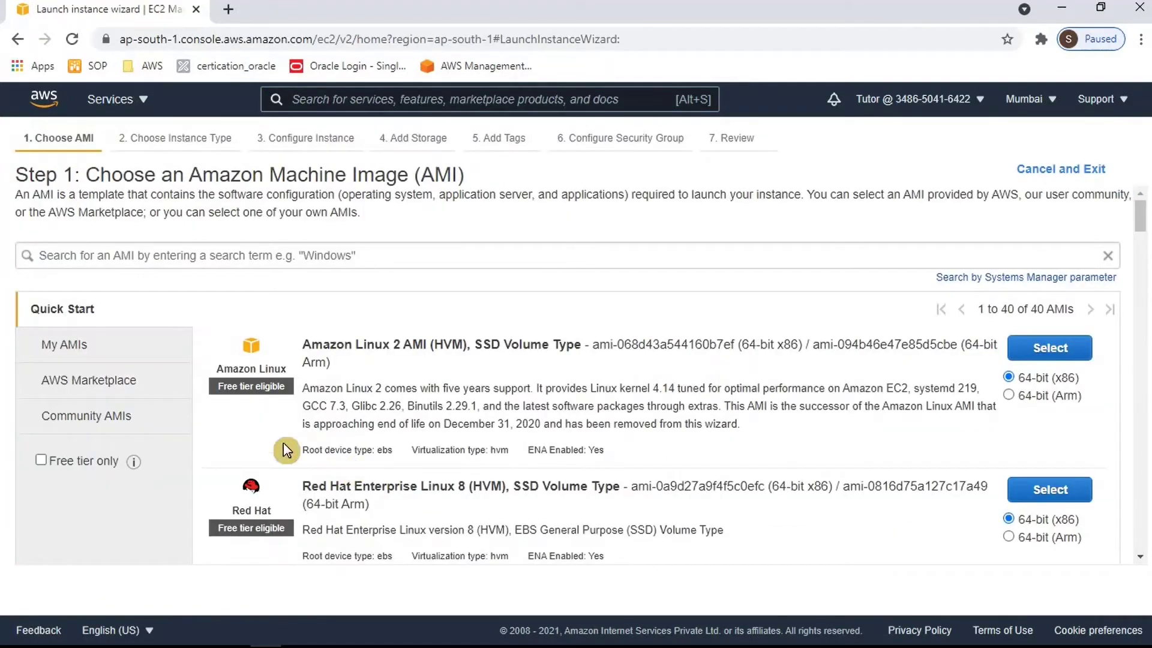
pyautogui.click(1036, 362)
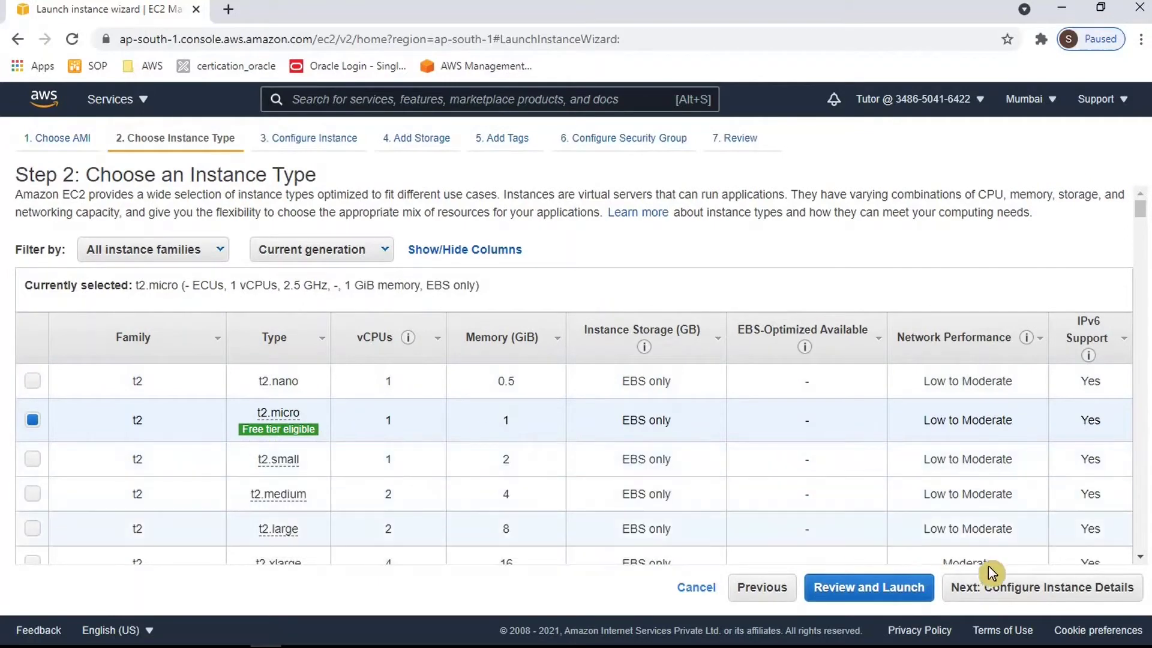
pyautogui.click(1027, 590)
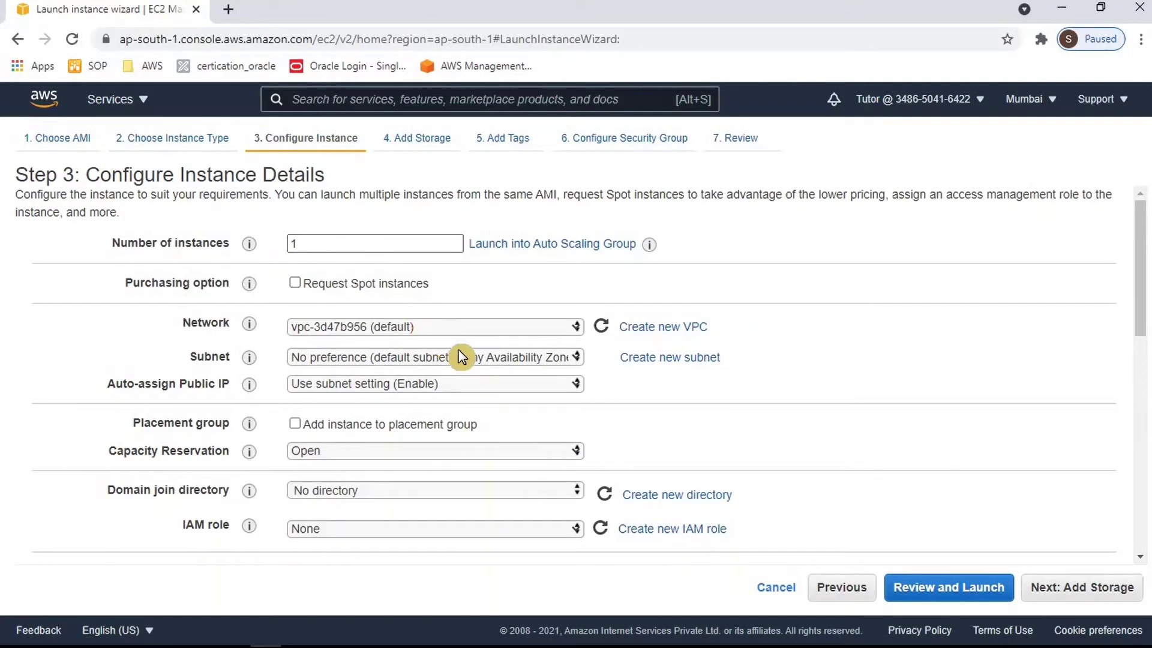
# Paste the LAMP bootstrap bash script, ending with the phpinfo.php echo line, as the instance's user data and review it
pyautogui.scroll(-2, 466, 359)
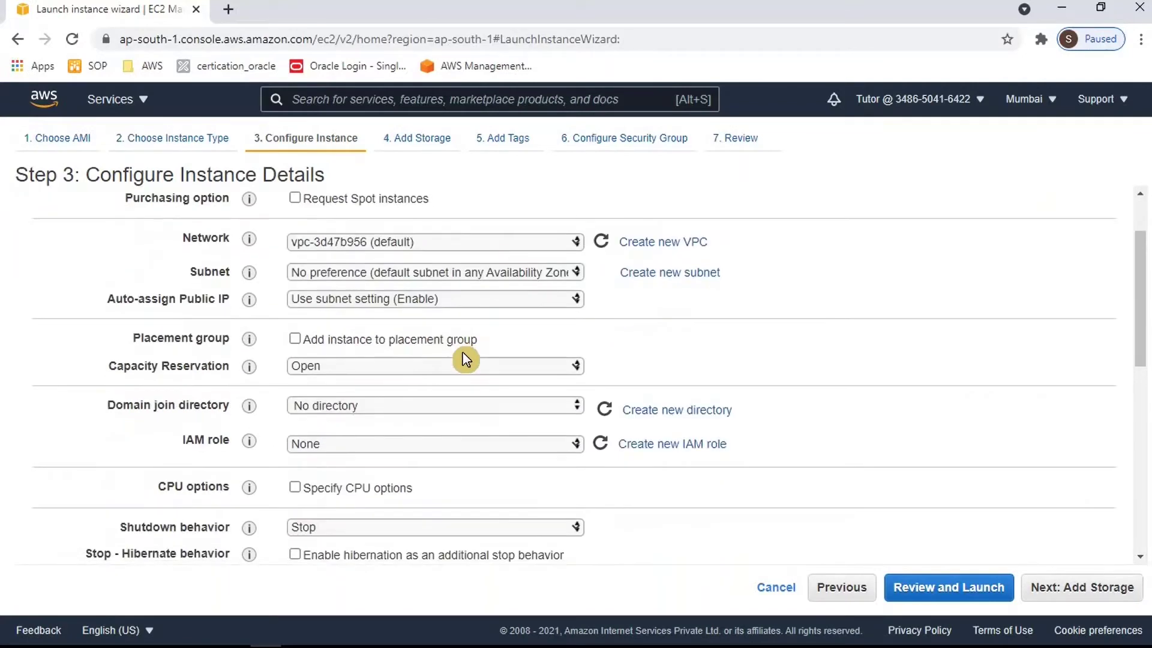
pyautogui.scroll(-8, 466, 360)
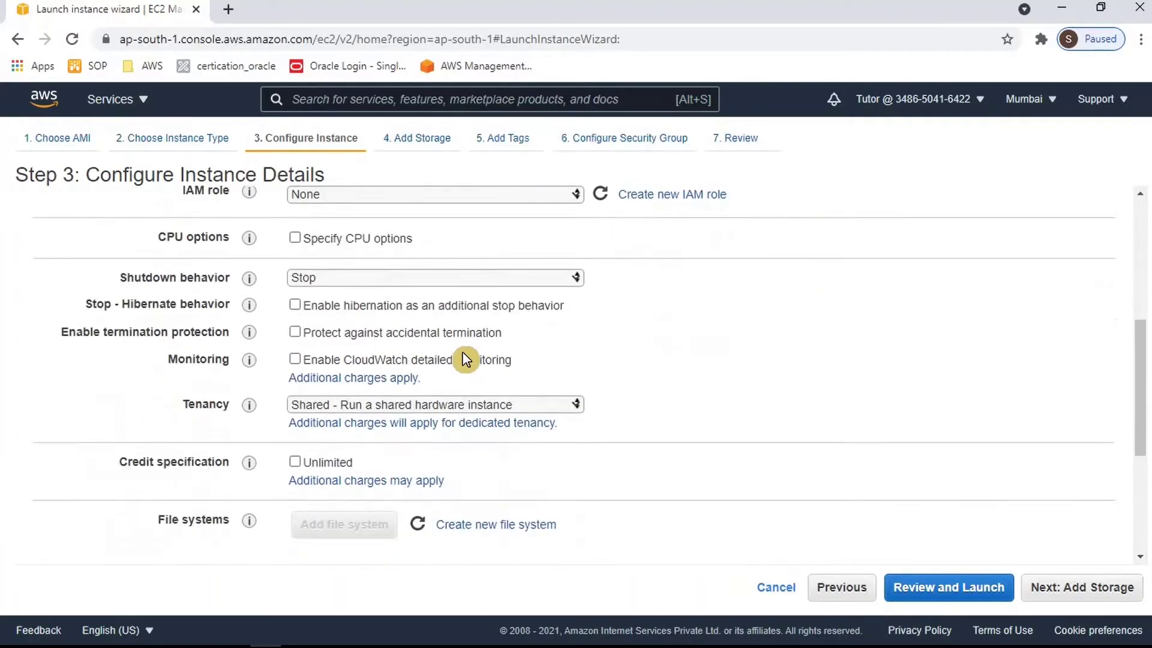
pyautogui.scroll(-4, 466, 359)
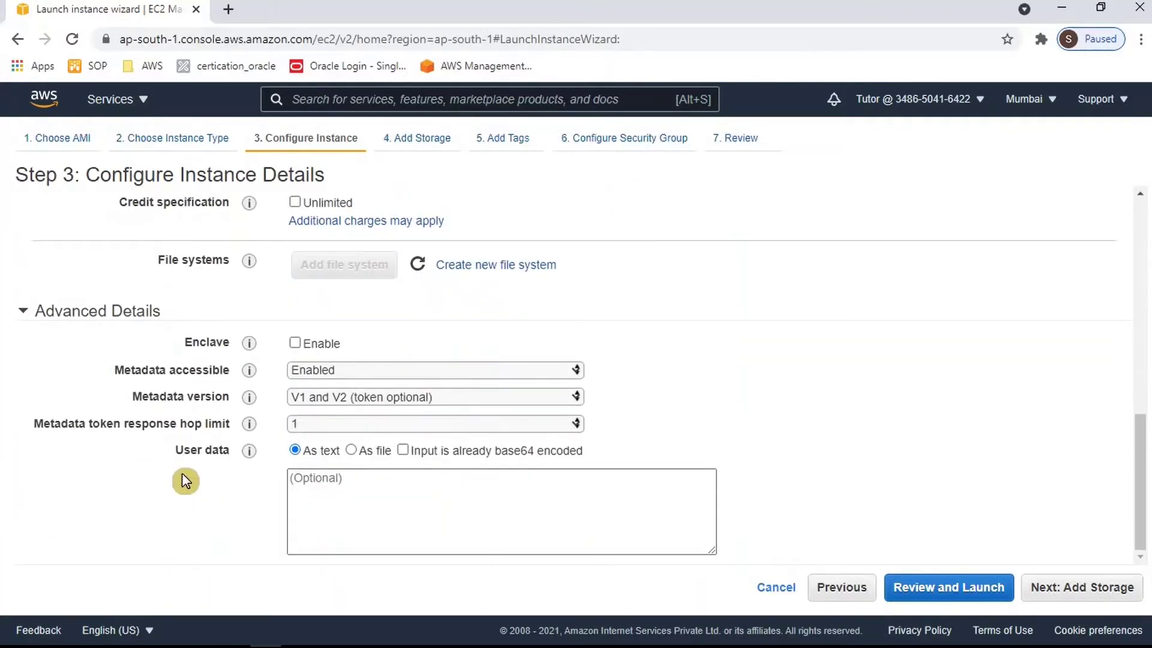
pyautogui.tripleClick(215, 451)
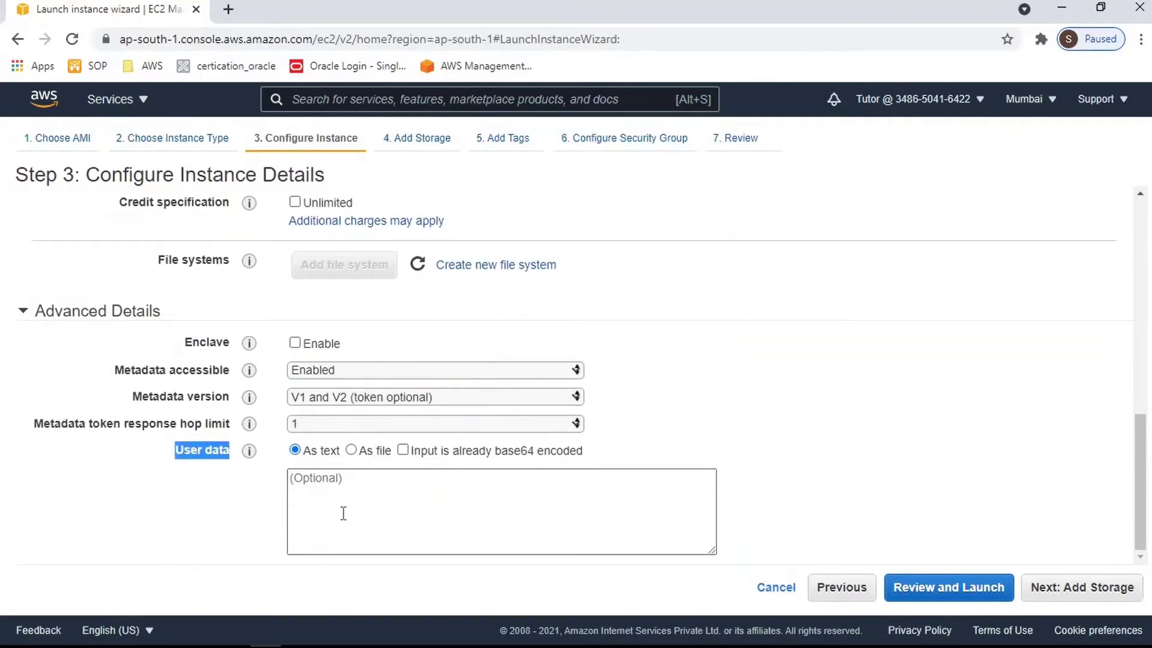
pyautogui.click(314, 474)
pyautogui.click(427, 489)
pyautogui.click(427, 489)
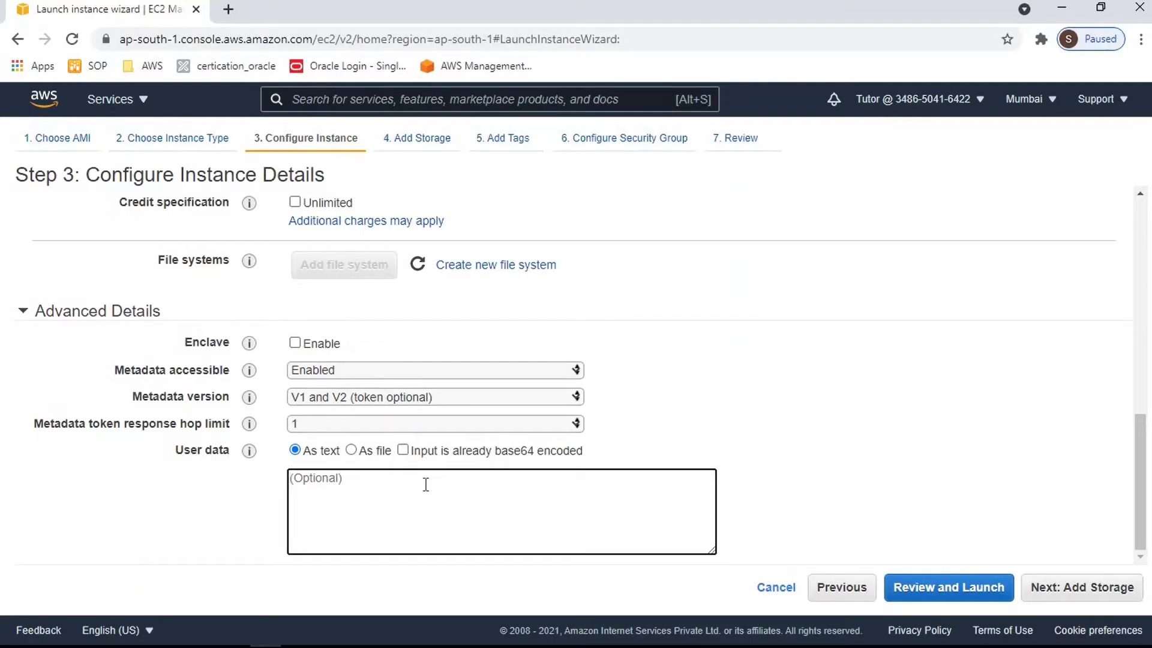
pyautogui.hotkey('ctrl', 'v')
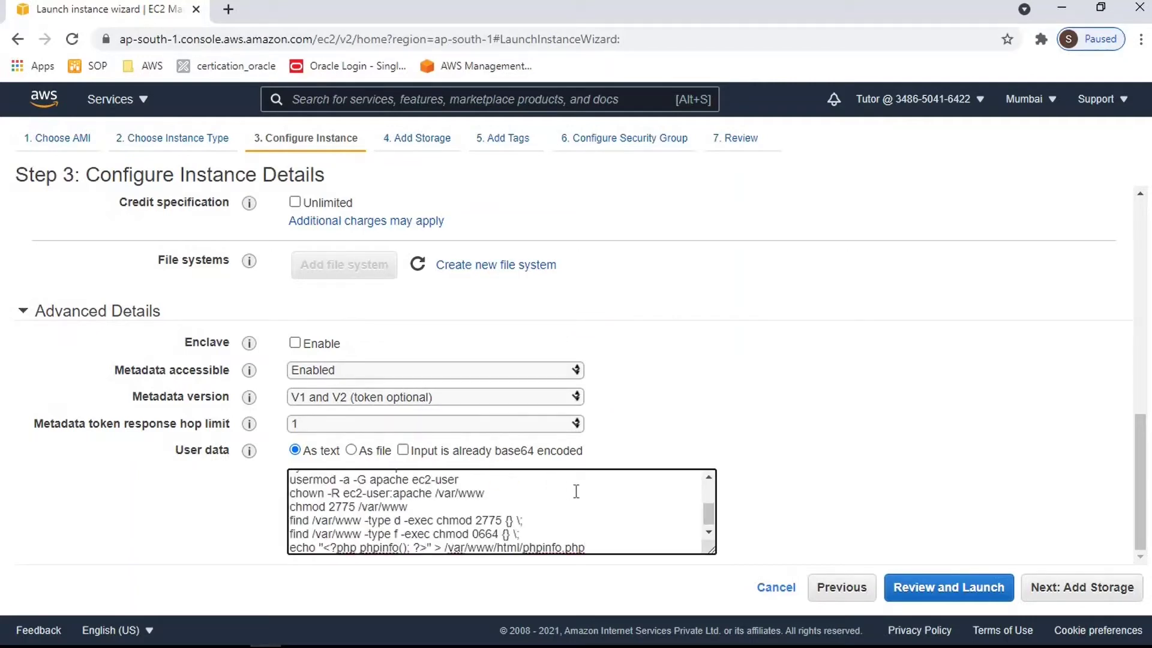
pyautogui.scroll(1, 652, 521)
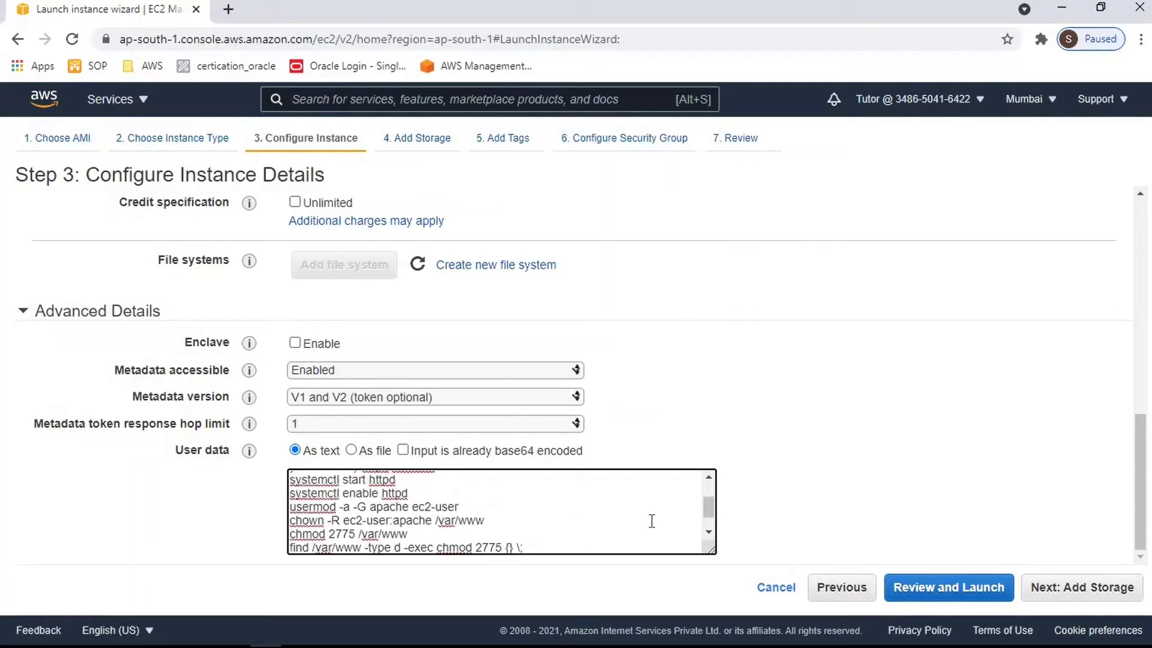
pyautogui.scroll(1, 651, 520)
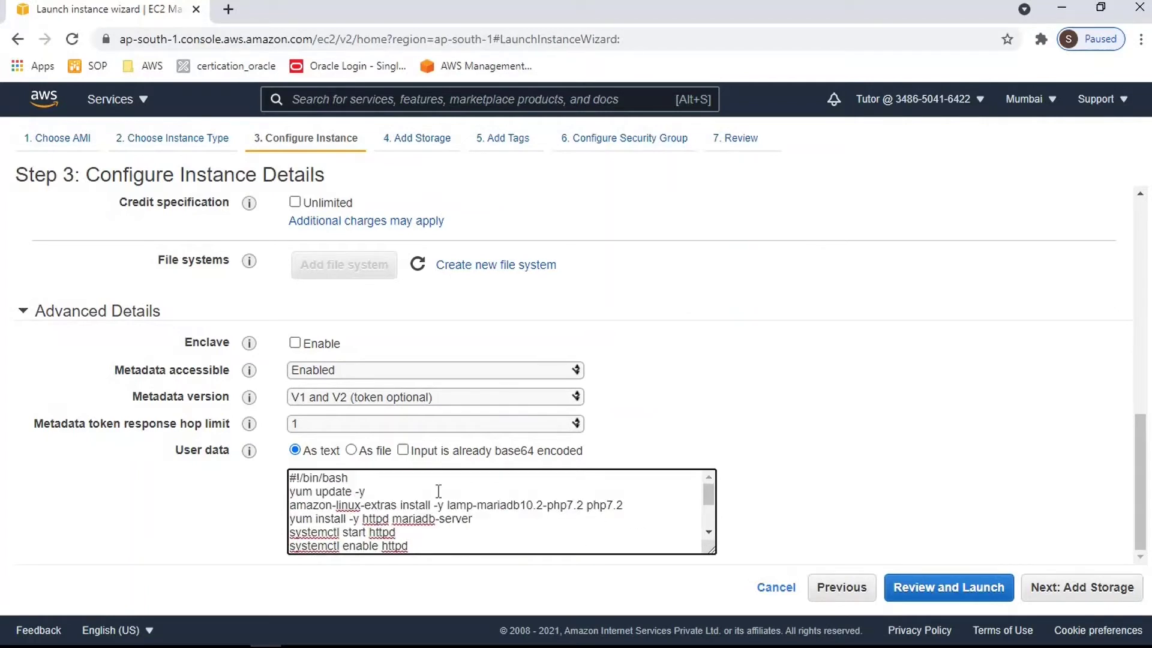
pyautogui.click(371, 492)
pyautogui.scroll(-1, 710, 537)
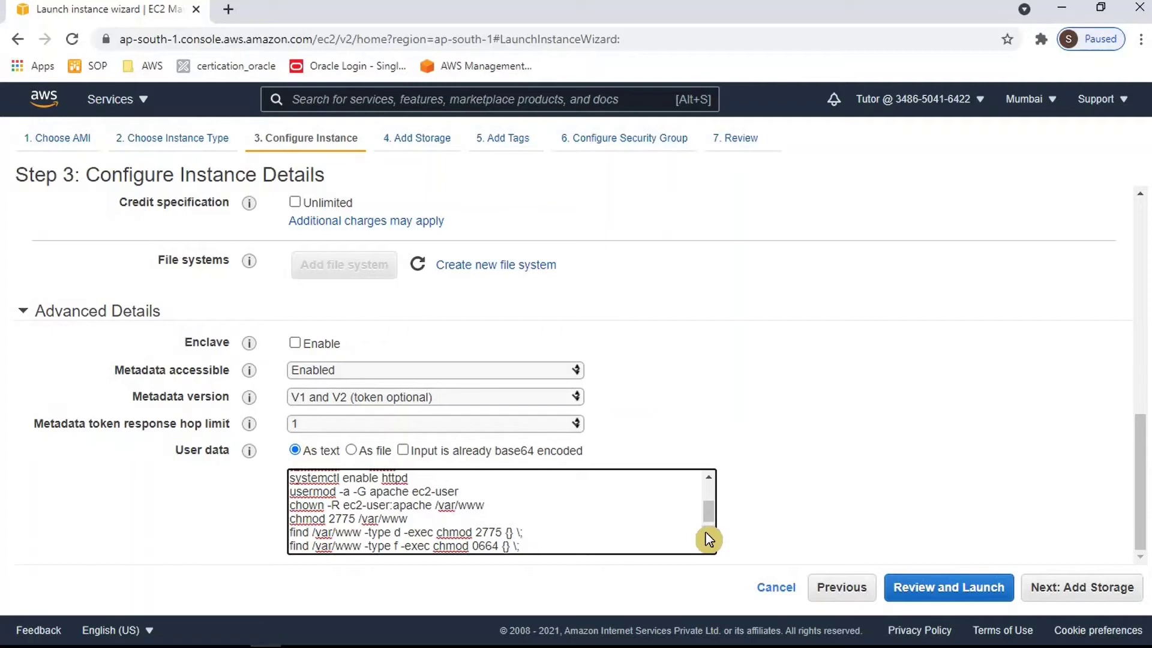
pyautogui.write('echo "<?php phpinfo(); ?>" > /var/www/html/phpinfo.php')
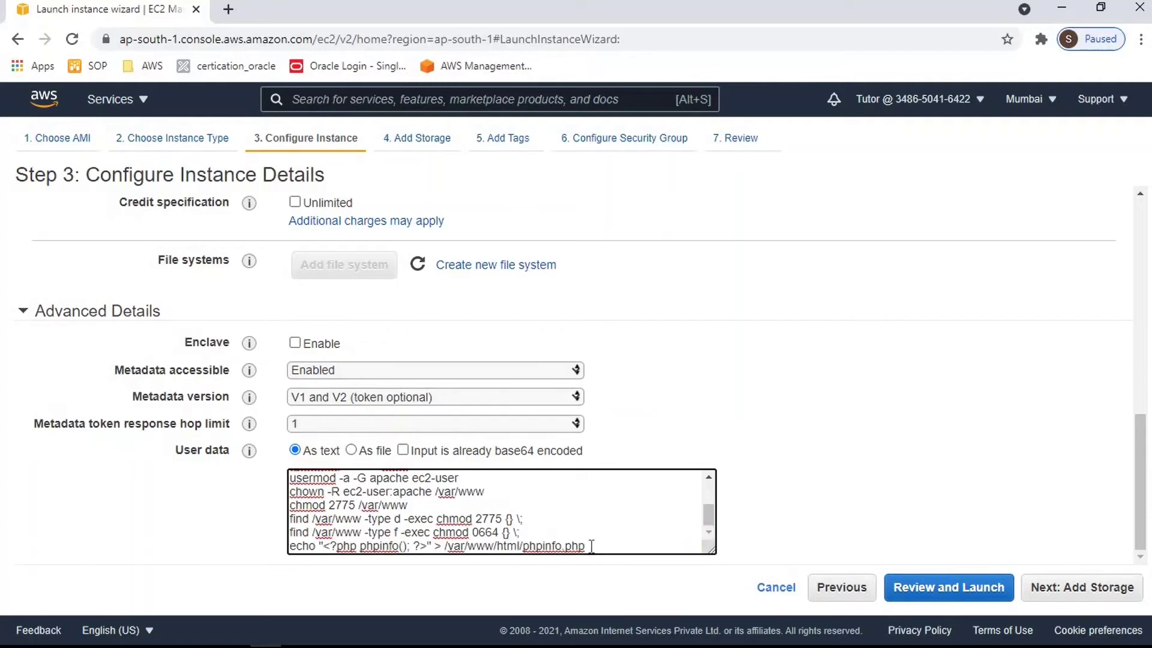
# Accept the default root storage, skip adding tags and proceed to the security group configuration
pyautogui.click(1084, 591)
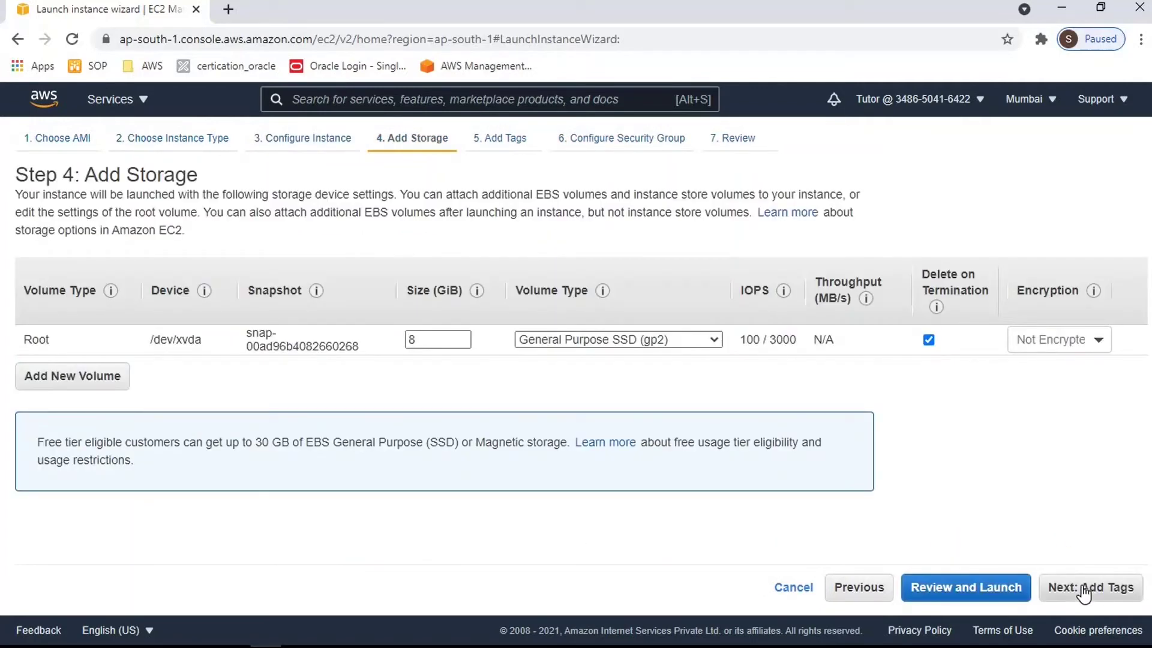
pyautogui.click(1084, 591)
pyautogui.click(1083, 591)
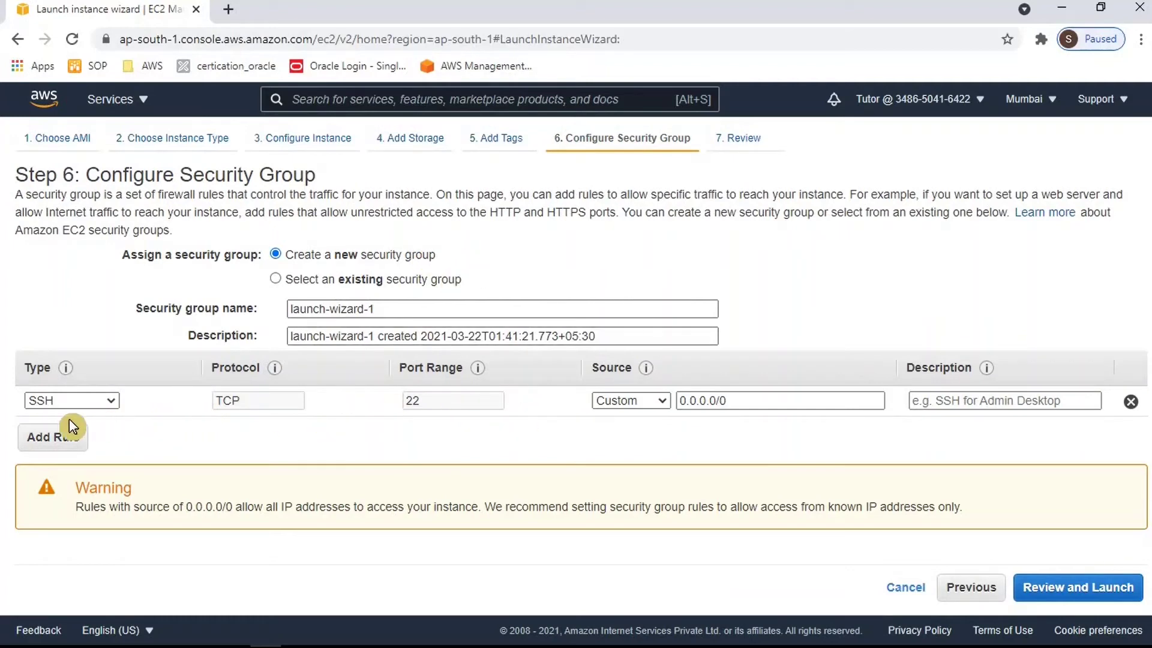
# Add a second inbound rule of type HTTP to the new security group
pyautogui.click(62, 441)
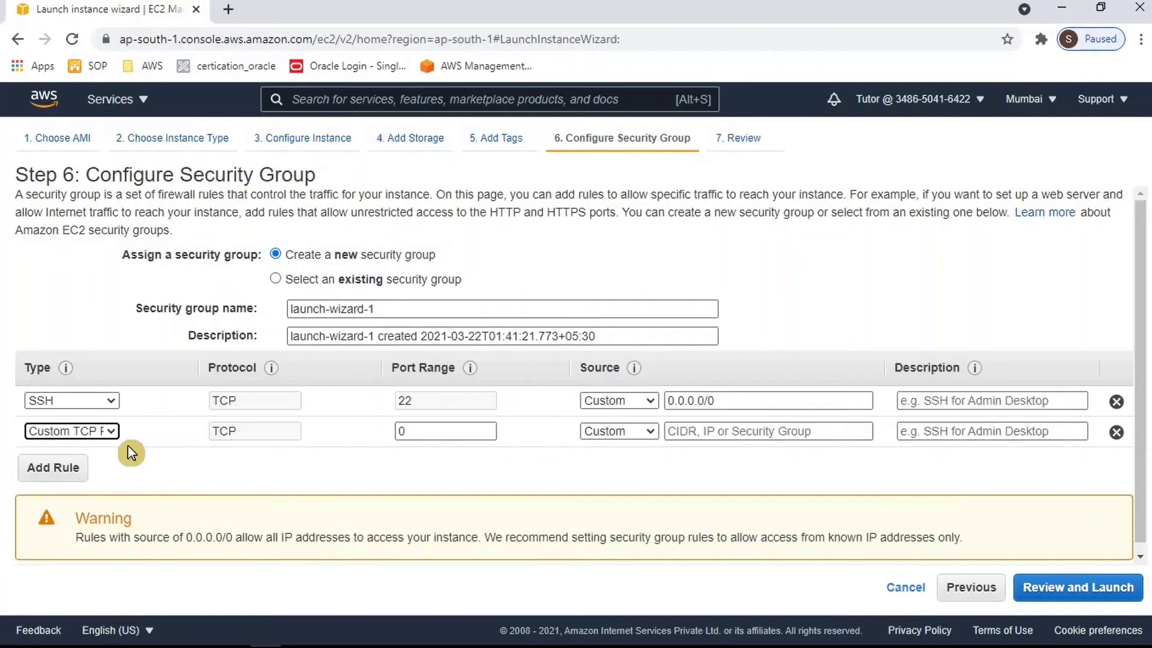
pyautogui.click(113, 432)
pyautogui.scroll(-1, 90, 360)
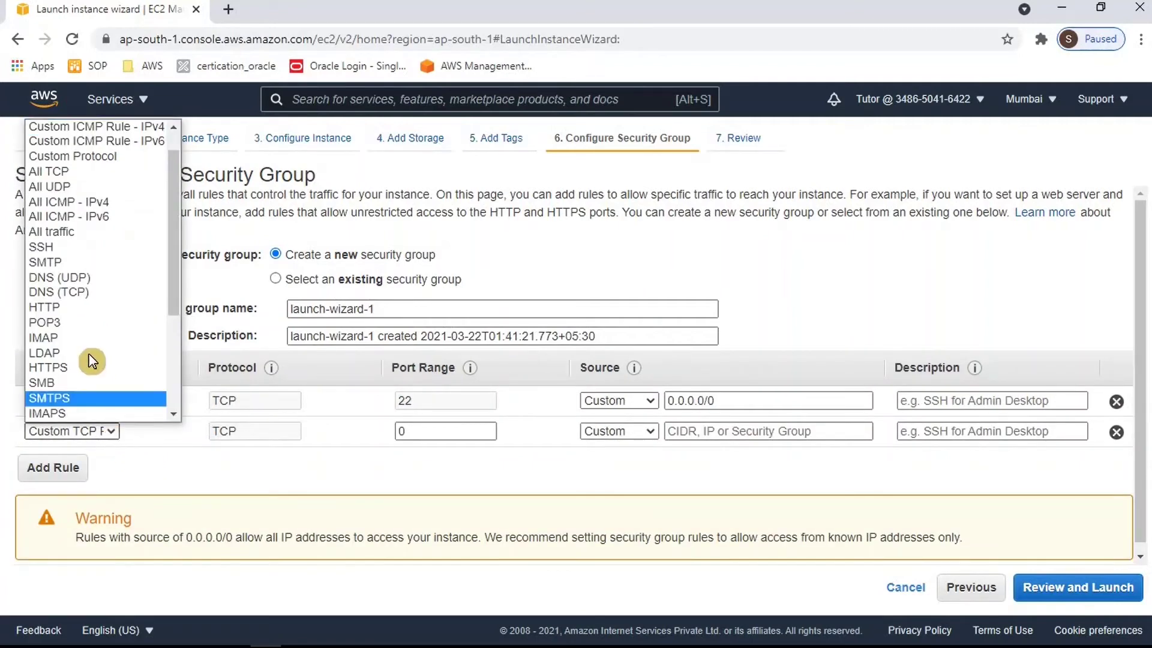
pyautogui.click(86, 313)
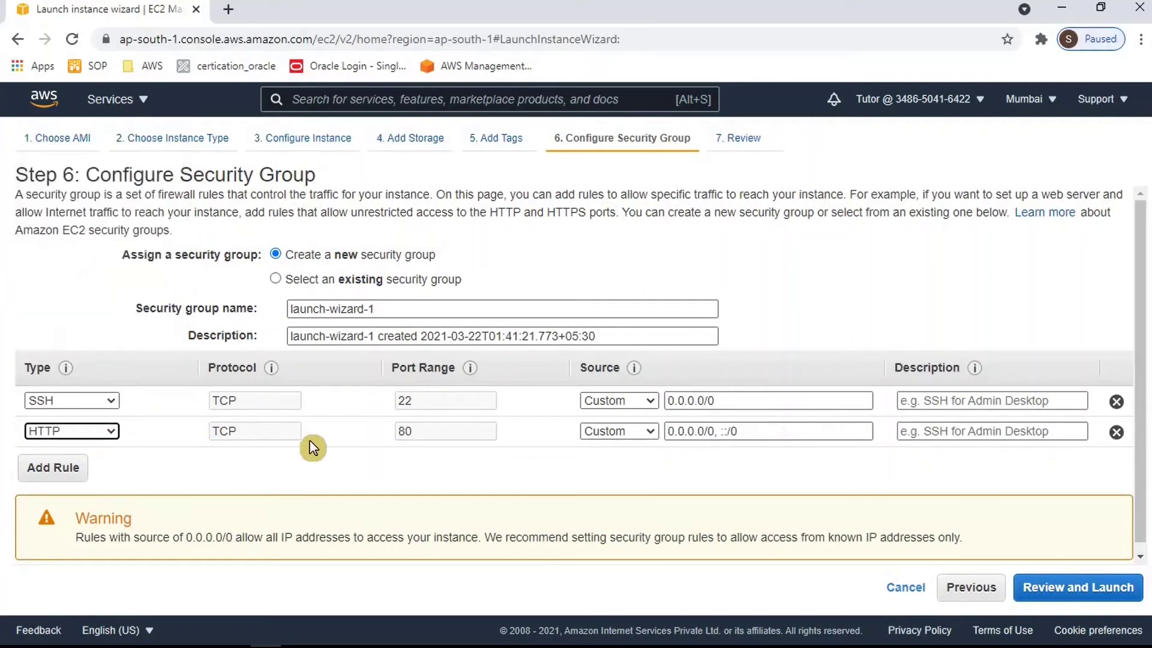
# Remove ::/0 from the HTTP rule's source, keeping 0.0.0.0/0, and describe the rule as "webserver access"
pyautogui.click(757, 430)
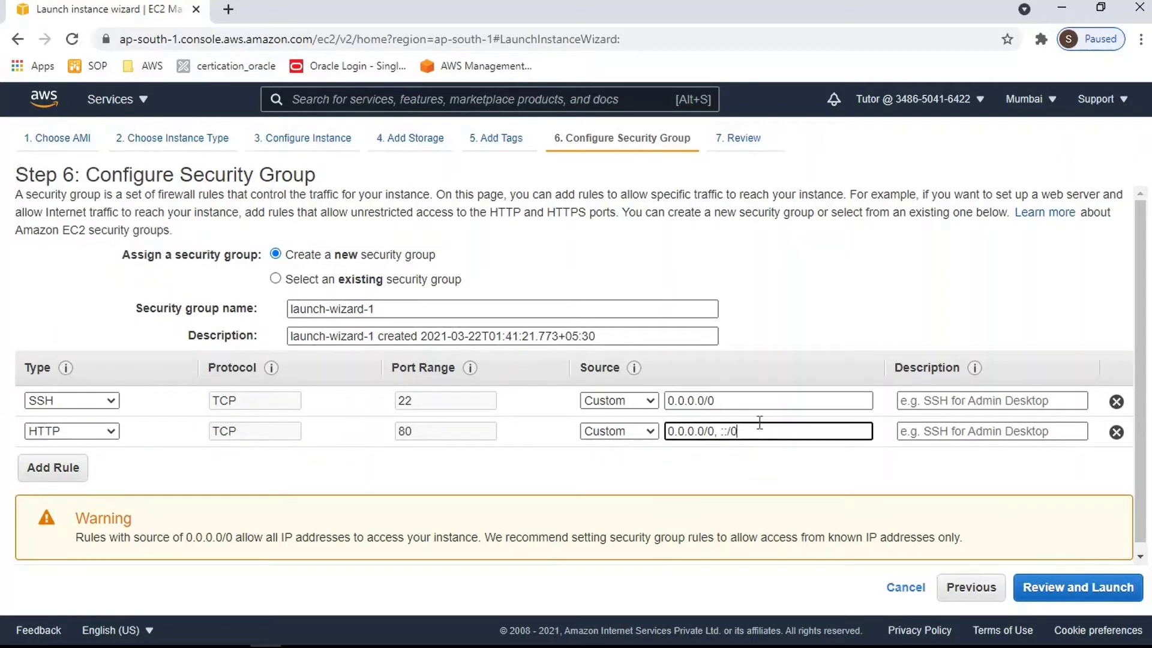
pyautogui.press('BackSpace')
pyautogui.press('BackSpace')
pyautogui.press('BackSpace')
pyautogui.press('BackSpace')
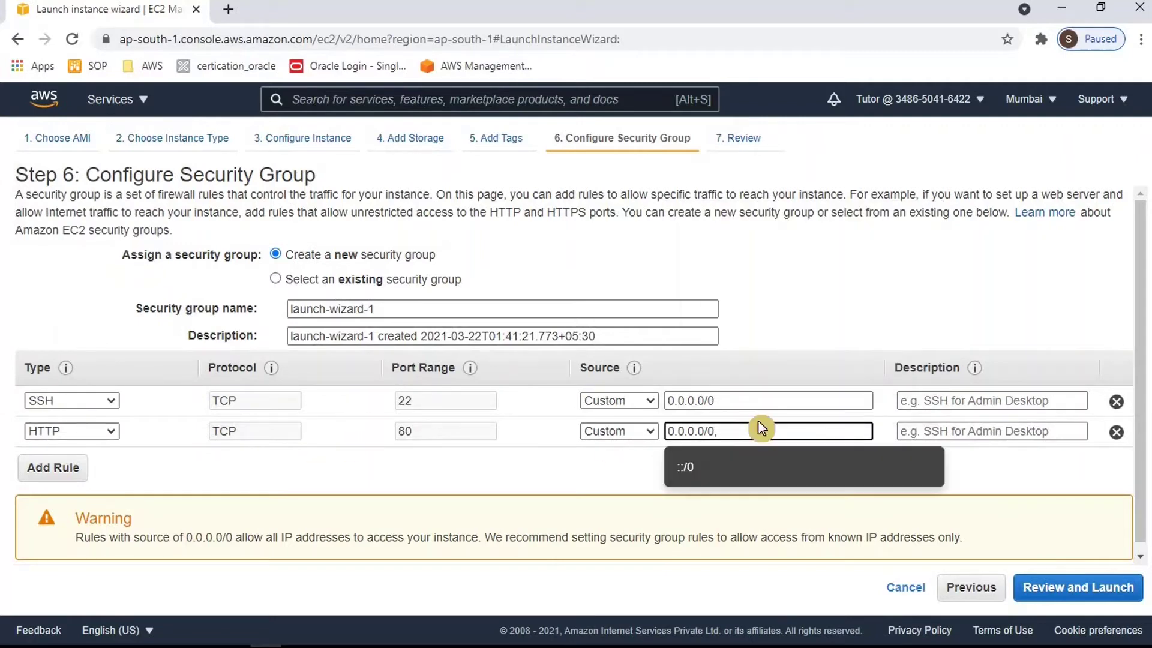
pyautogui.click(940, 424)
pyautogui.write('w')
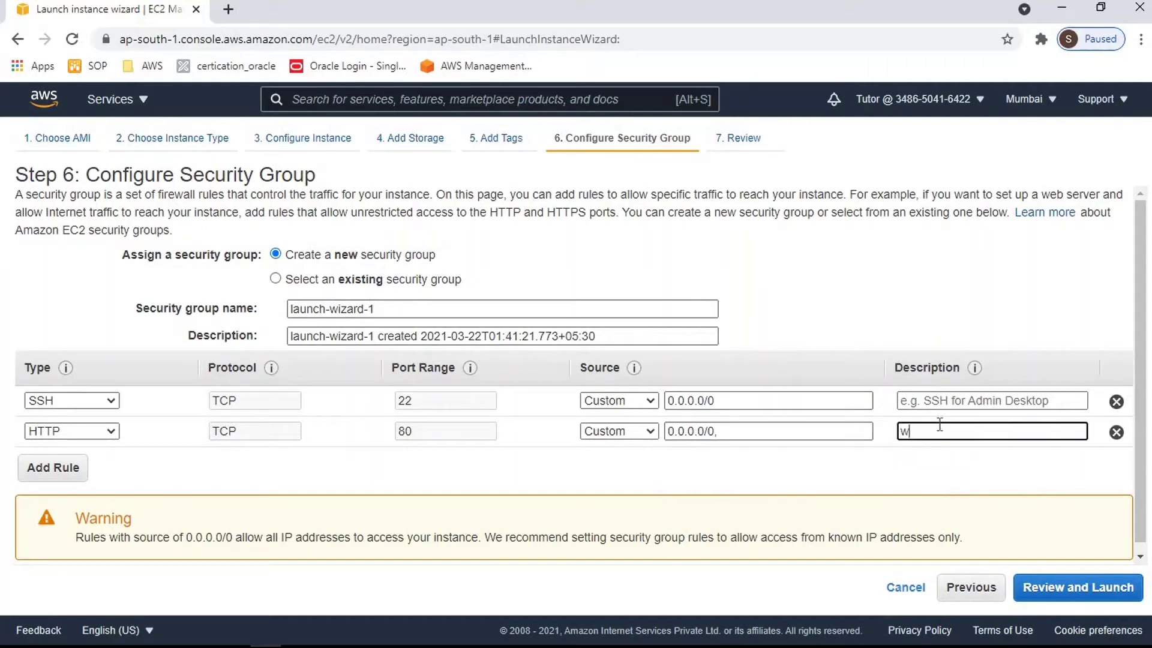
pyautogui.write('ebserver access')
# Review the instance configuration and launch it with the existing key pair "server access", acknowledging access to the private key file
pyautogui.click(1079, 592)
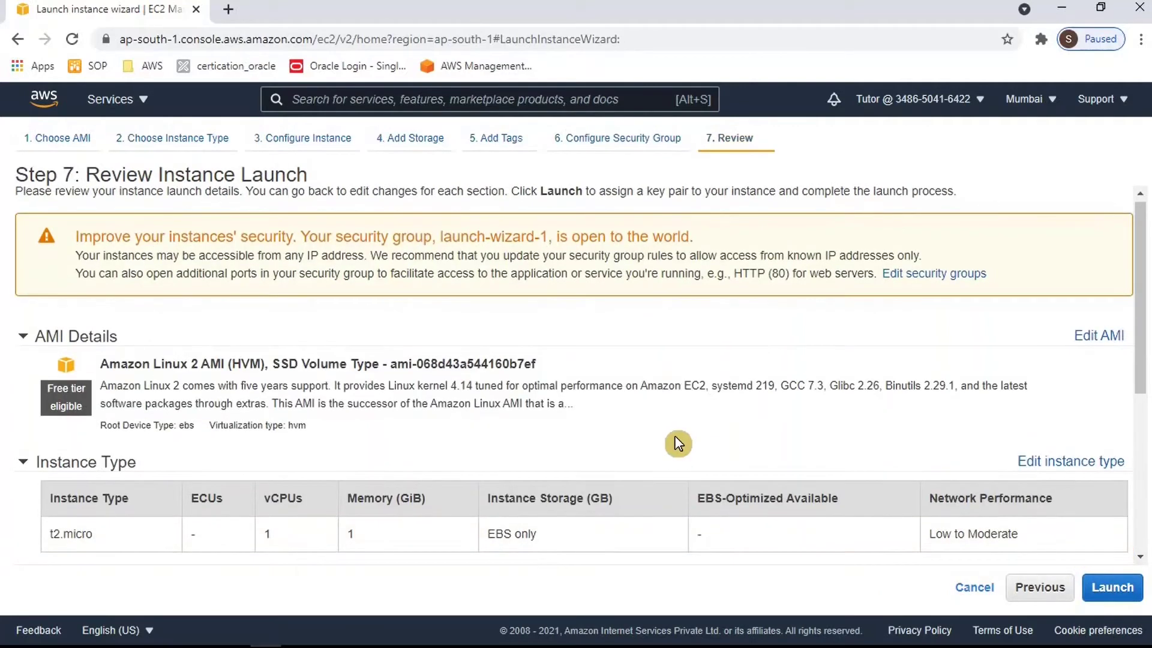
pyautogui.scroll(-4, 678, 444)
pyautogui.scroll(-1, 676, 439)
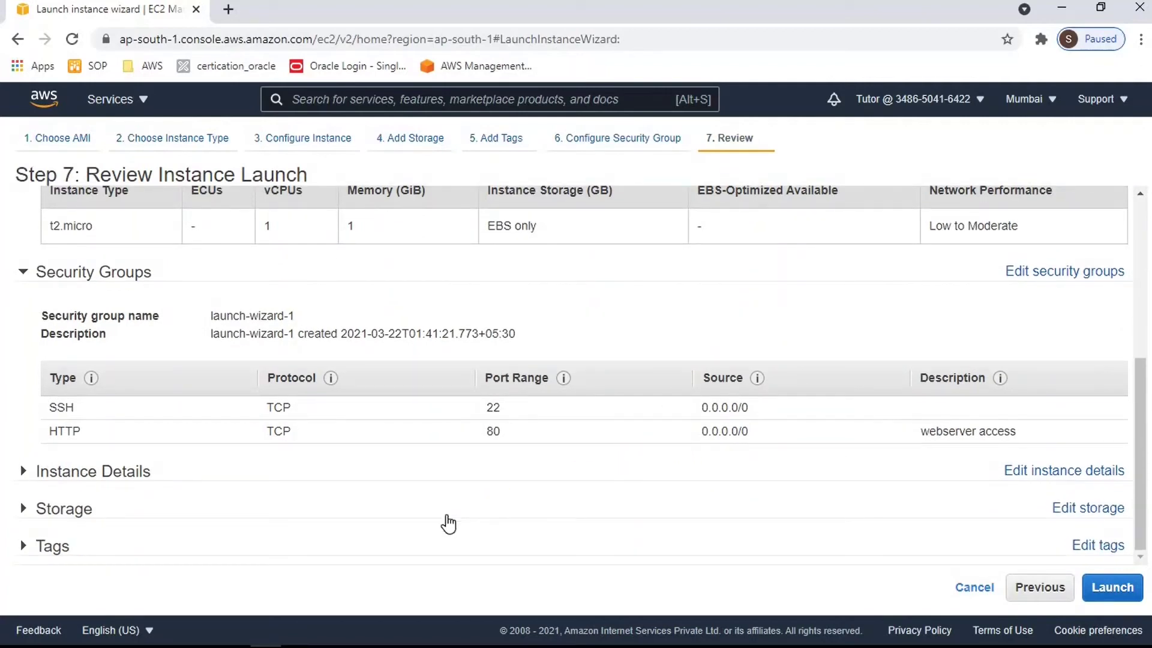
pyautogui.click(1100, 594)
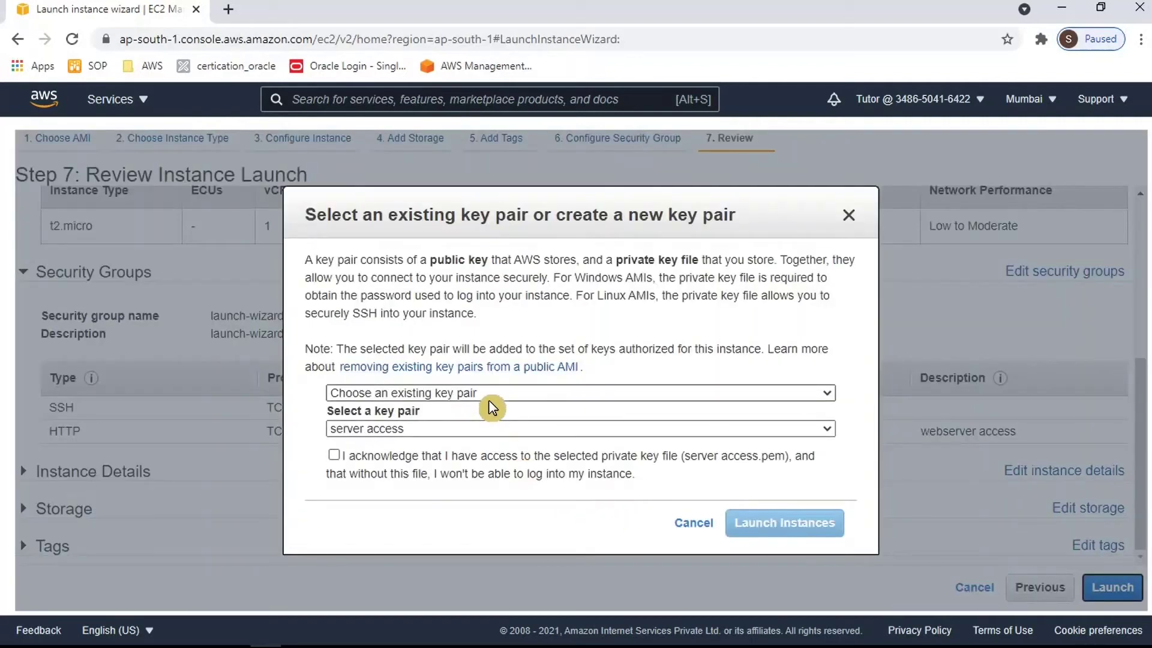
pyautogui.click(334, 454)
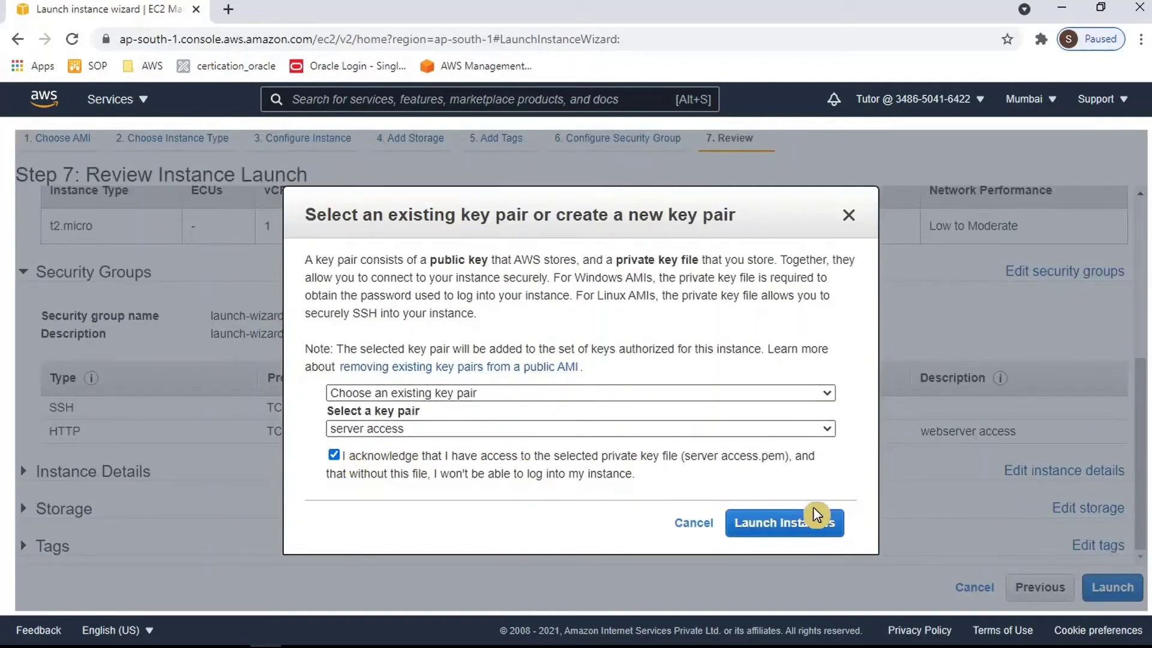
pyautogui.click(807, 523)
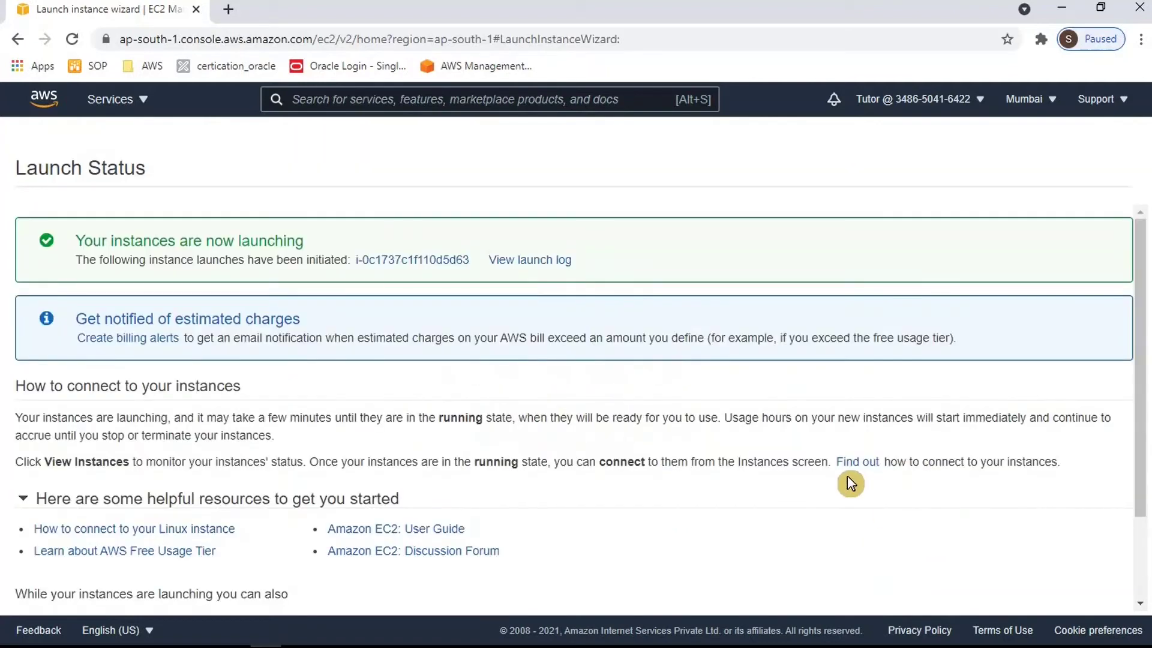
# Open the newly launched instance's details and copy its IPv4 public IP
pyautogui.click(433, 268)
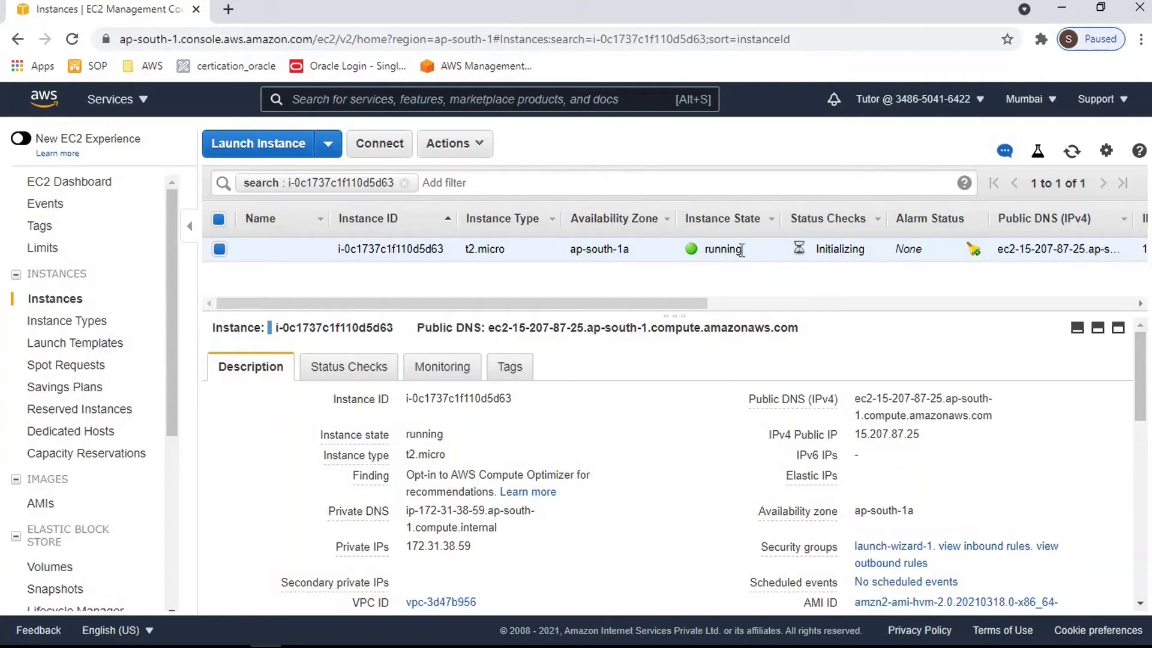
pyautogui.moveTo(457, 435)
pyautogui.click(933, 435)
# Switch to Internet Explorer and maximize its window
pyautogui.press('super')
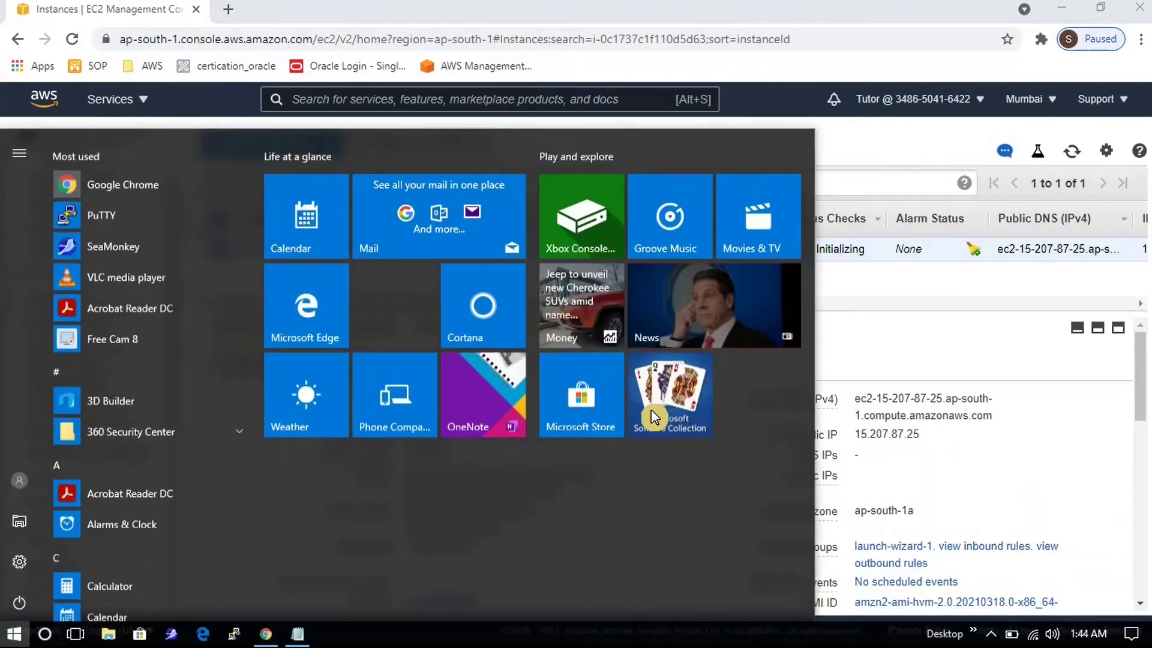
pyautogui.write('inter')
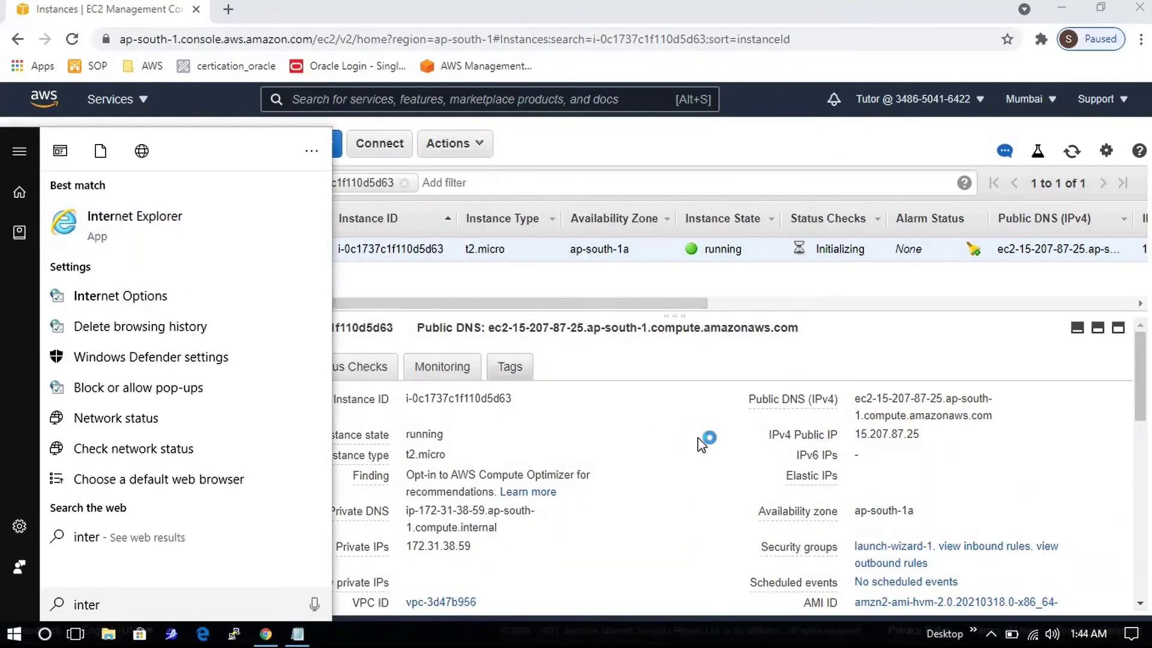
pyautogui.press('Return')
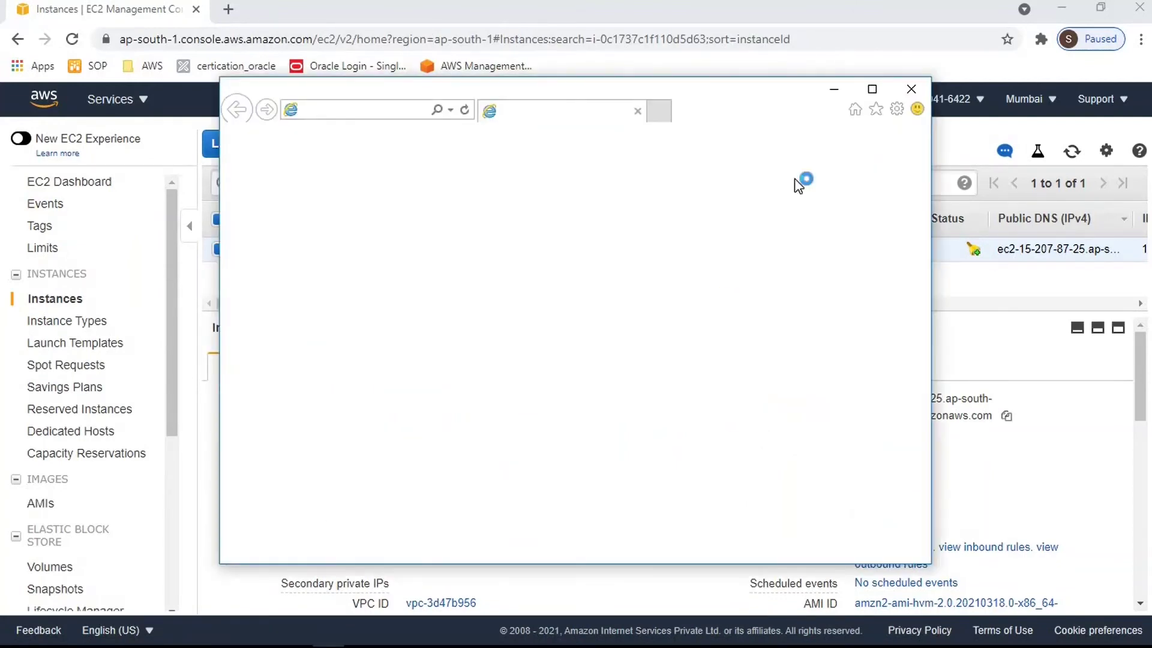
pyautogui.click(872, 90)
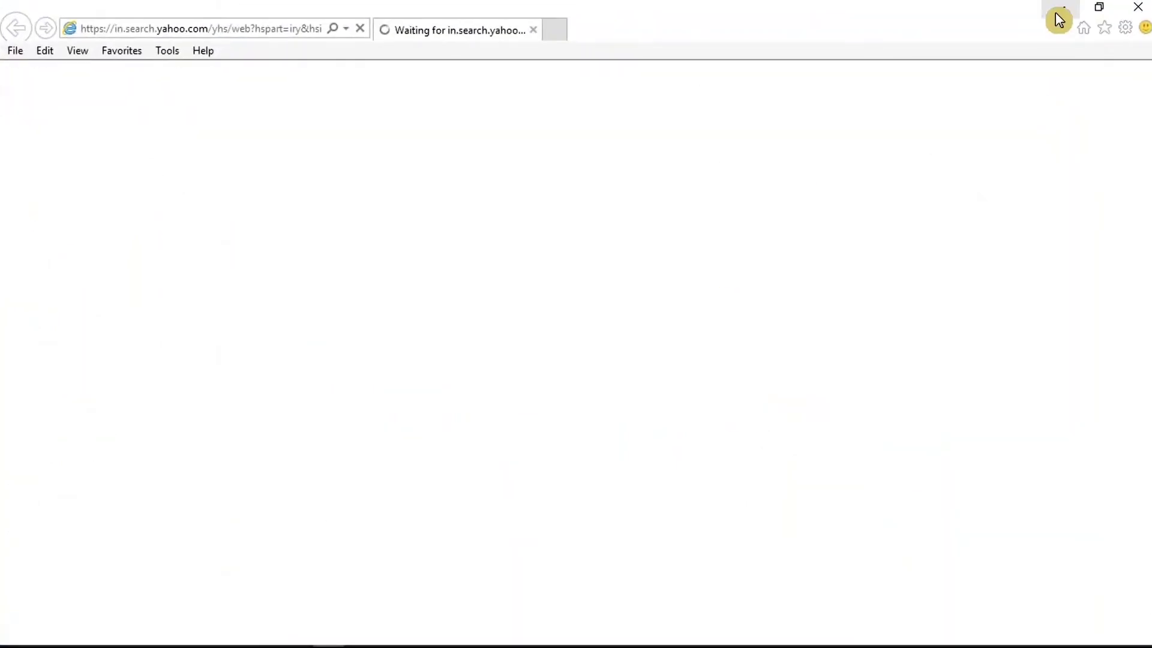
pyautogui.write('htt')
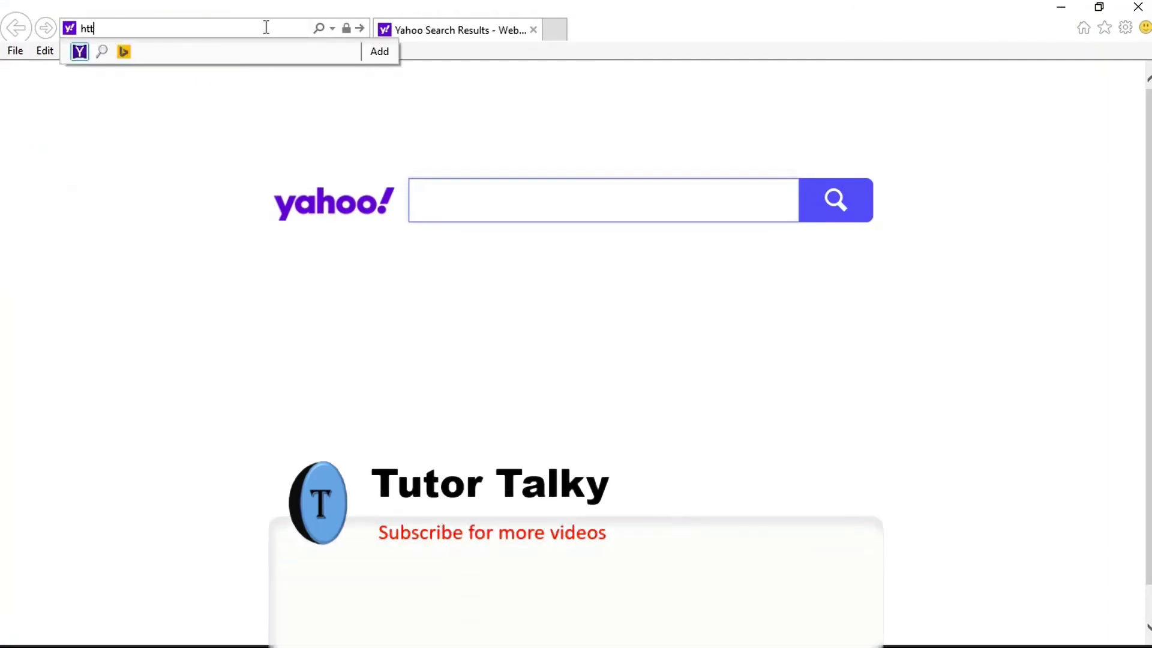
pyautogui.write('p')
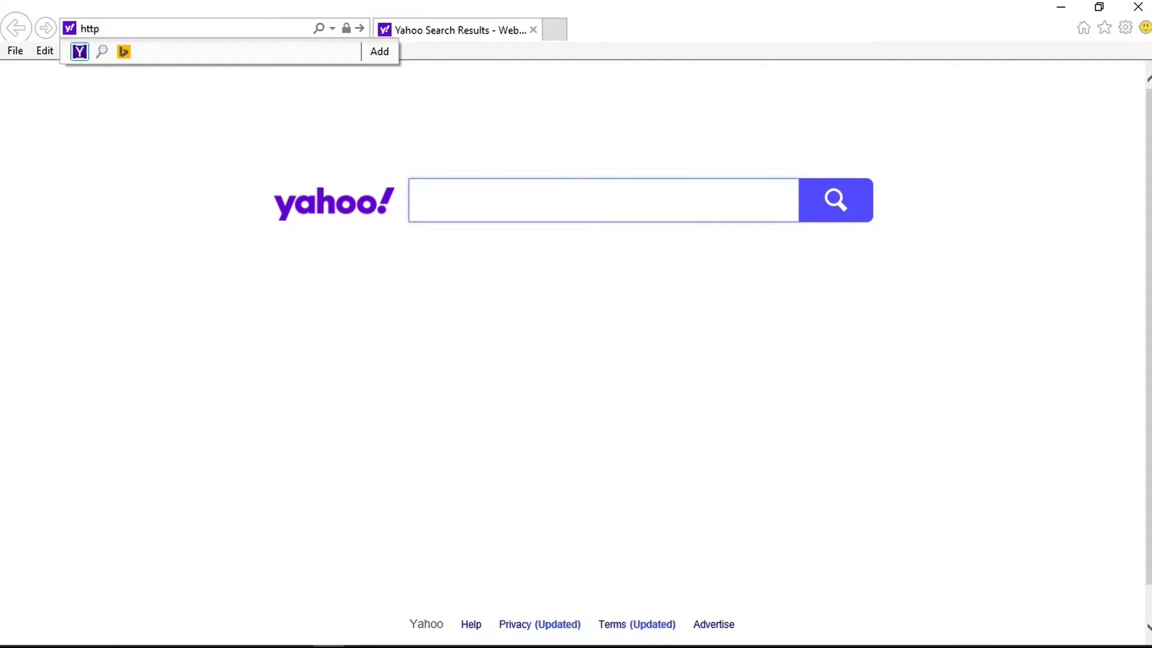
pyautogui.write('://')
pyautogui.hotkey('ctrl', 'v')
pyautogui.click(190, 28)
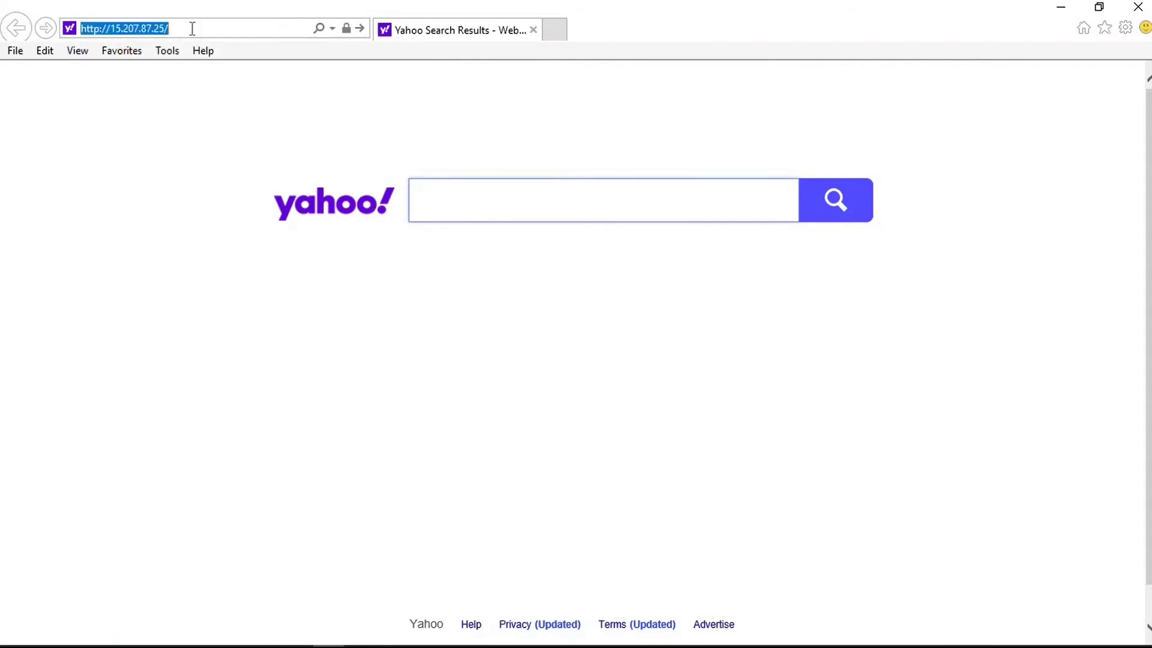
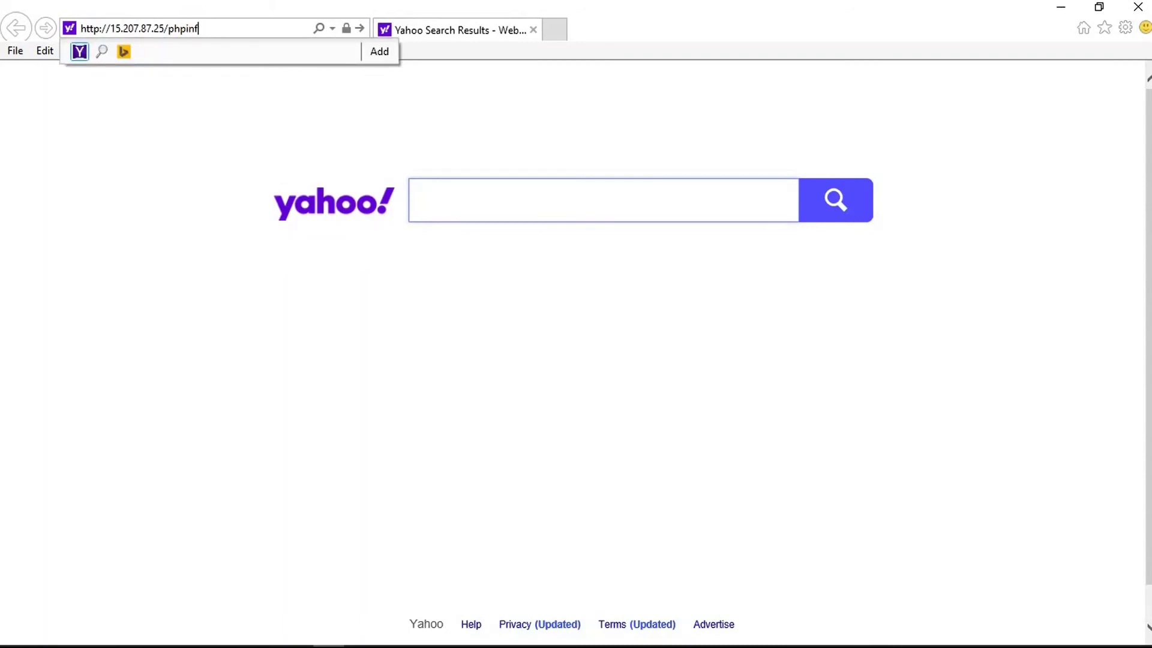
pyautogui.write('php')
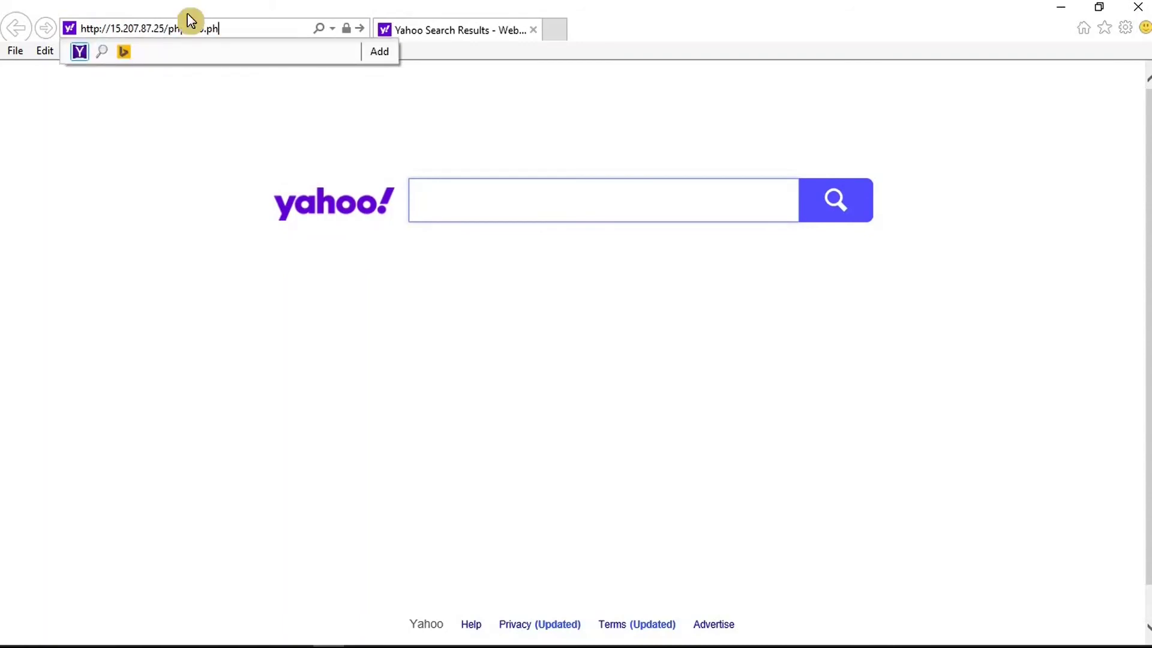
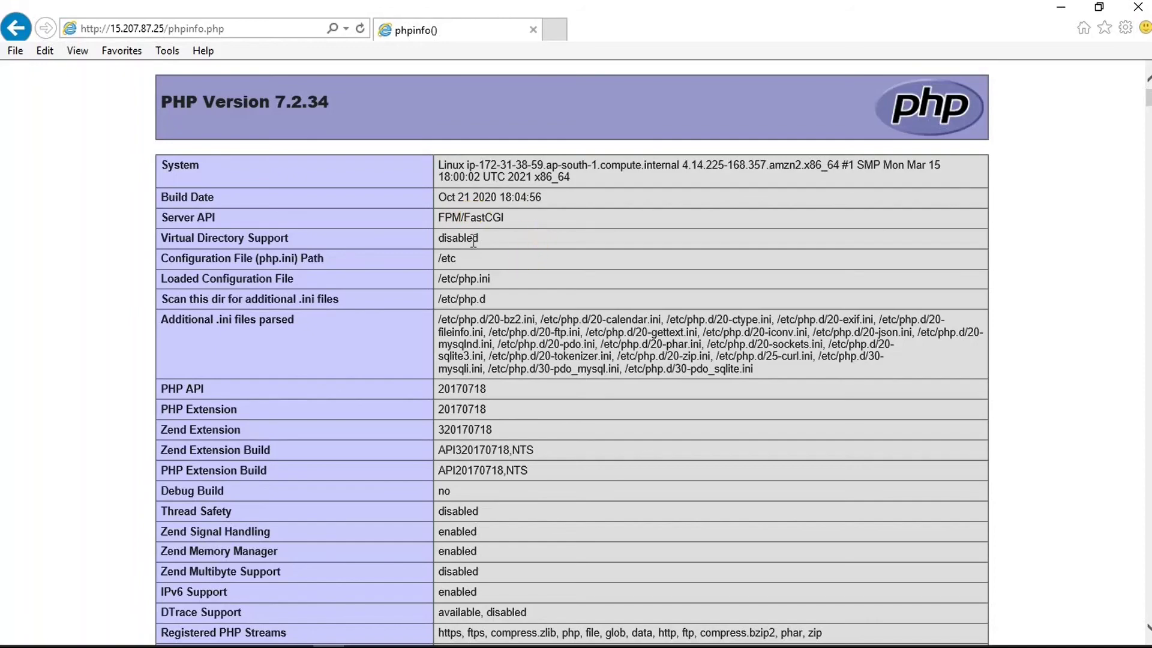
pyautogui.scroll(-10, 501, 293)
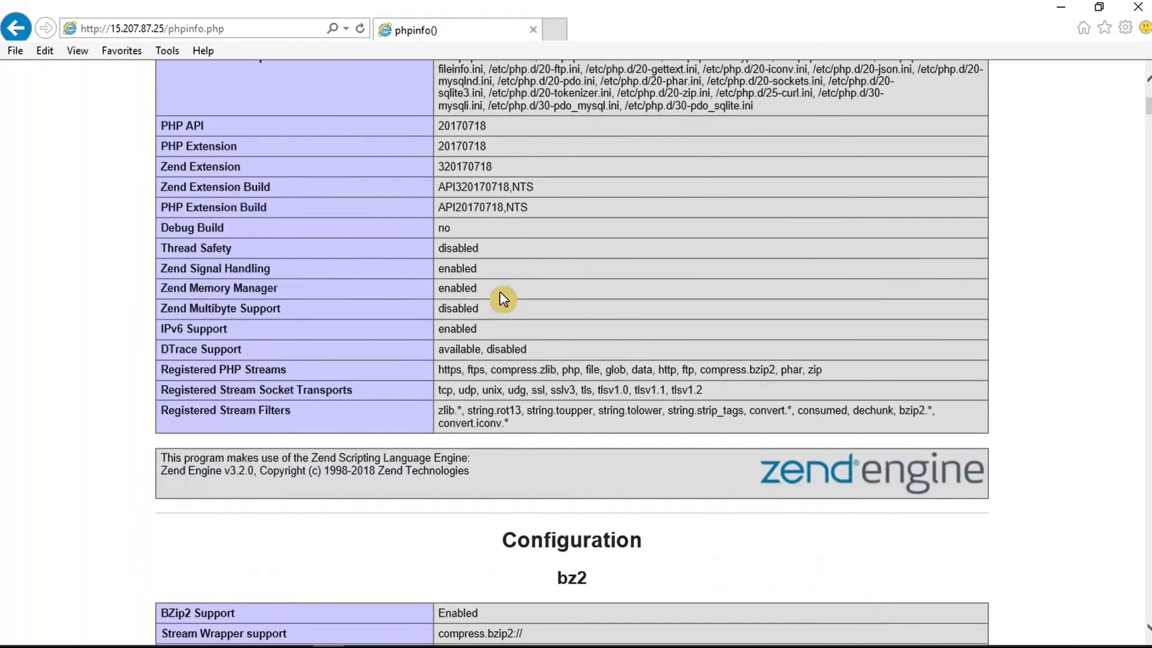
pyautogui.scroll(-20, 579, 311)
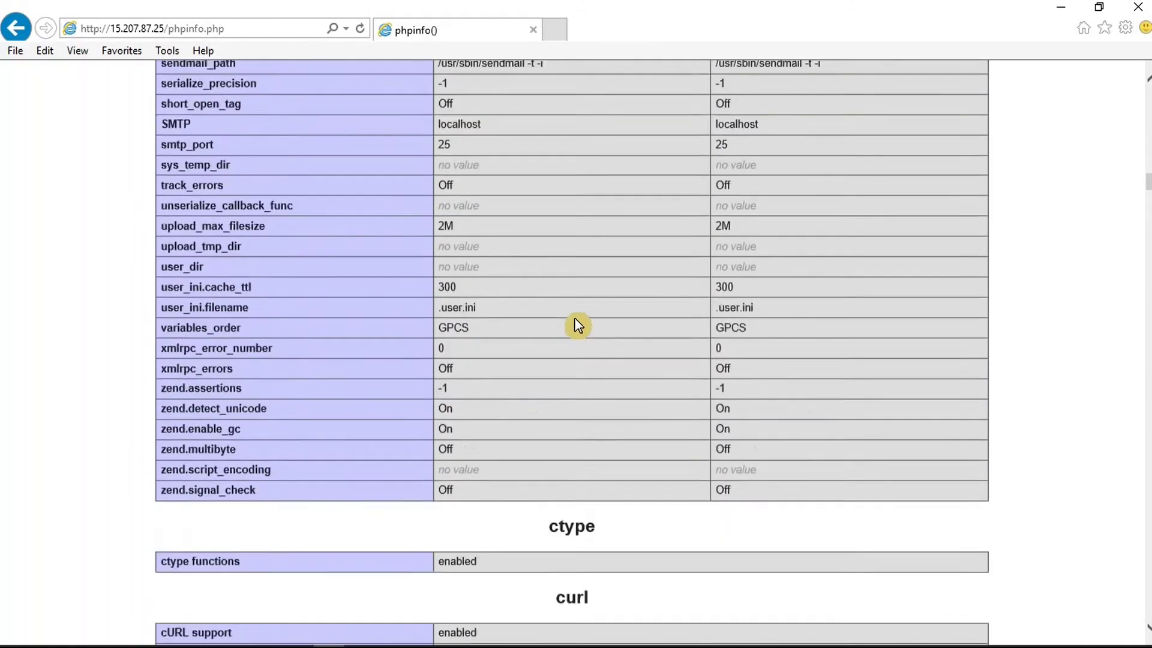
pyautogui.scroll(20, 578, 348)
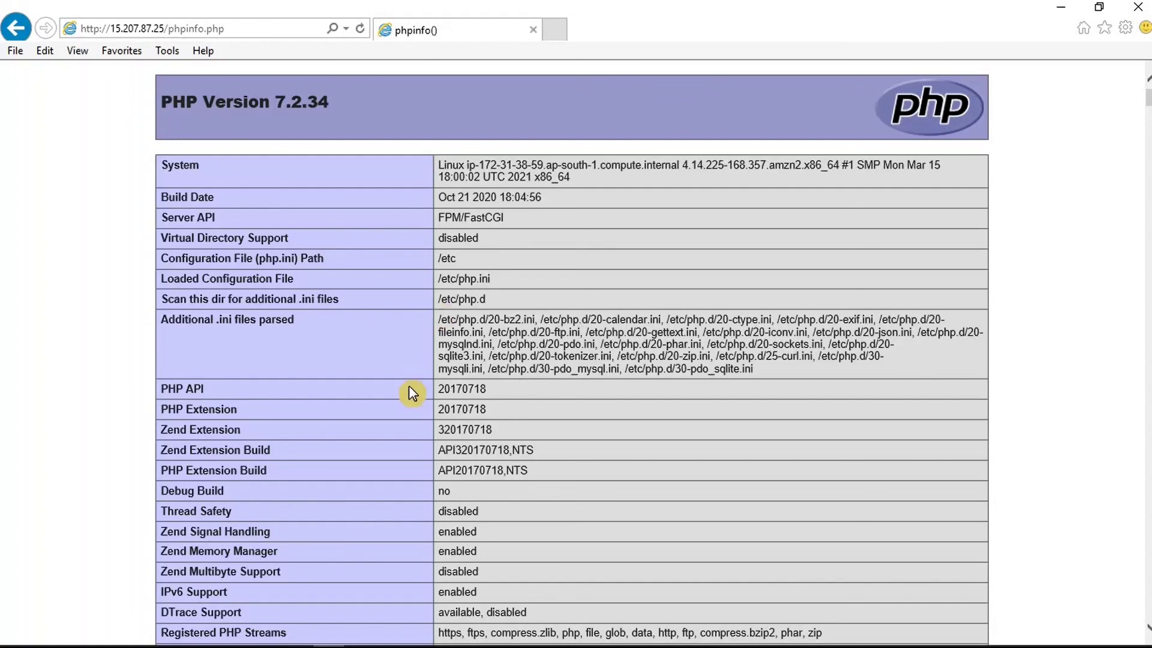
# Switch back to the EC2 console in Chrome and stop the running t2.micro instance, confirming the stop
pyautogui.click(266, 633)
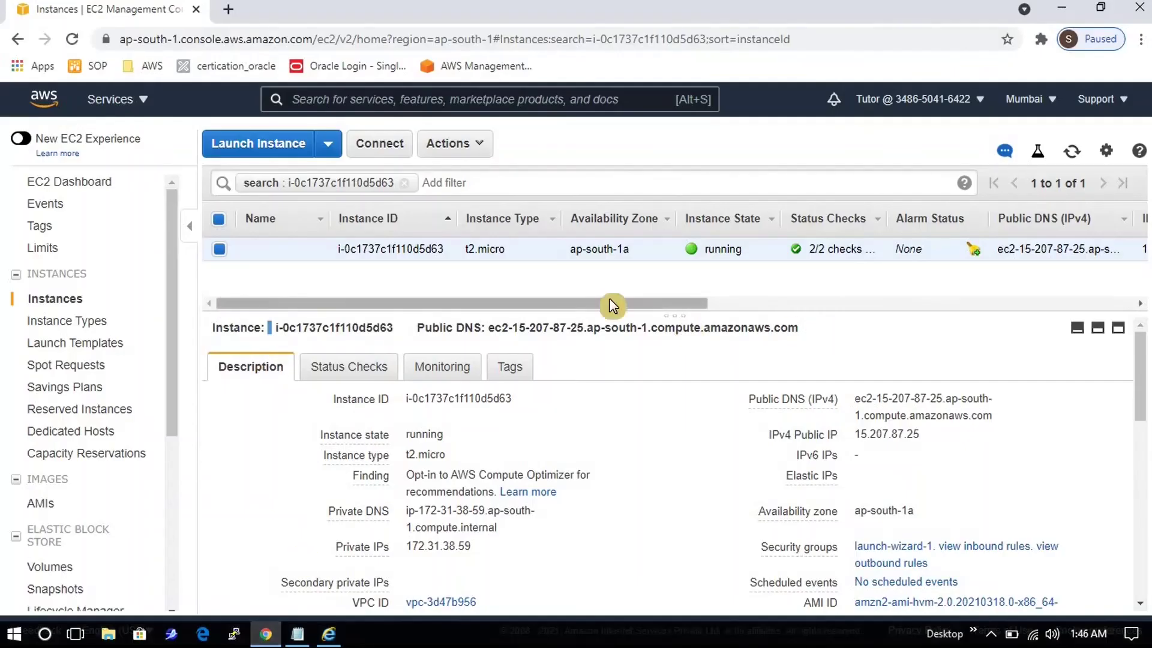
pyautogui.rightClick(504, 249)
pyautogui.moveTo(632, 360)
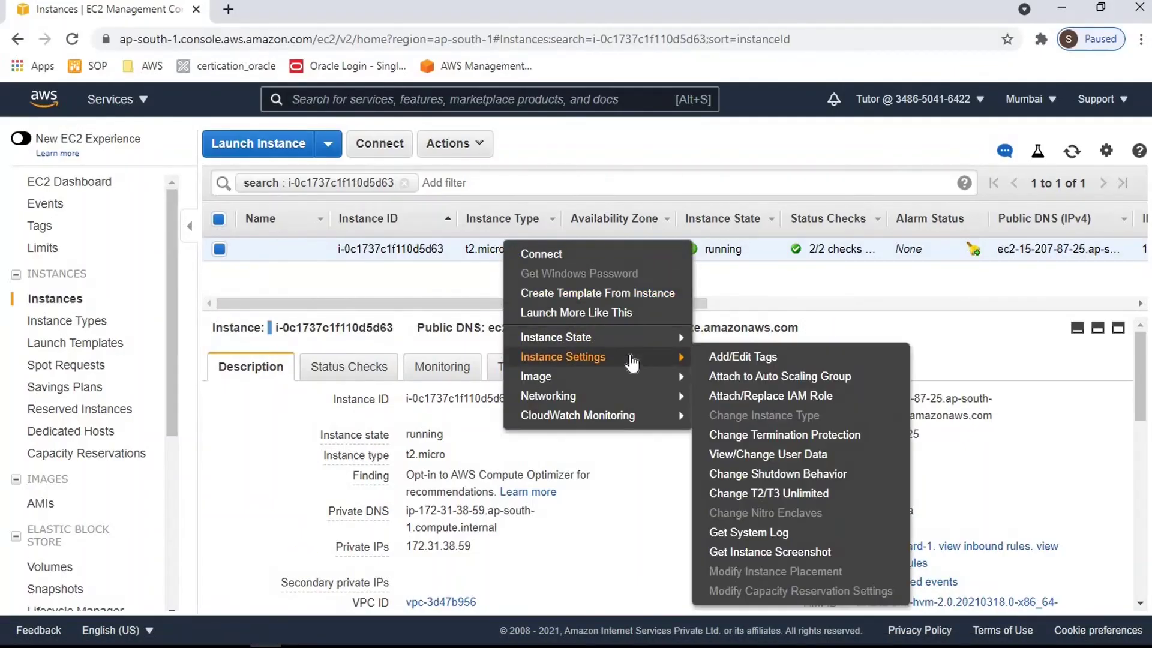
pyautogui.moveTo(630, 338)
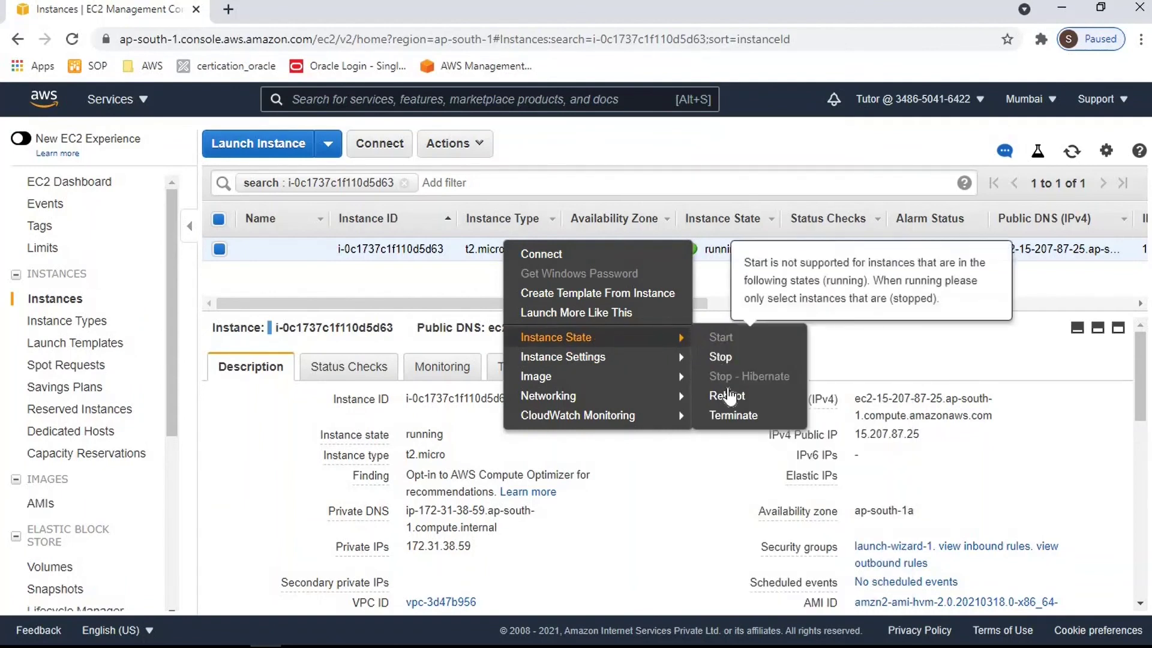
pyautogui.click(721, 357)
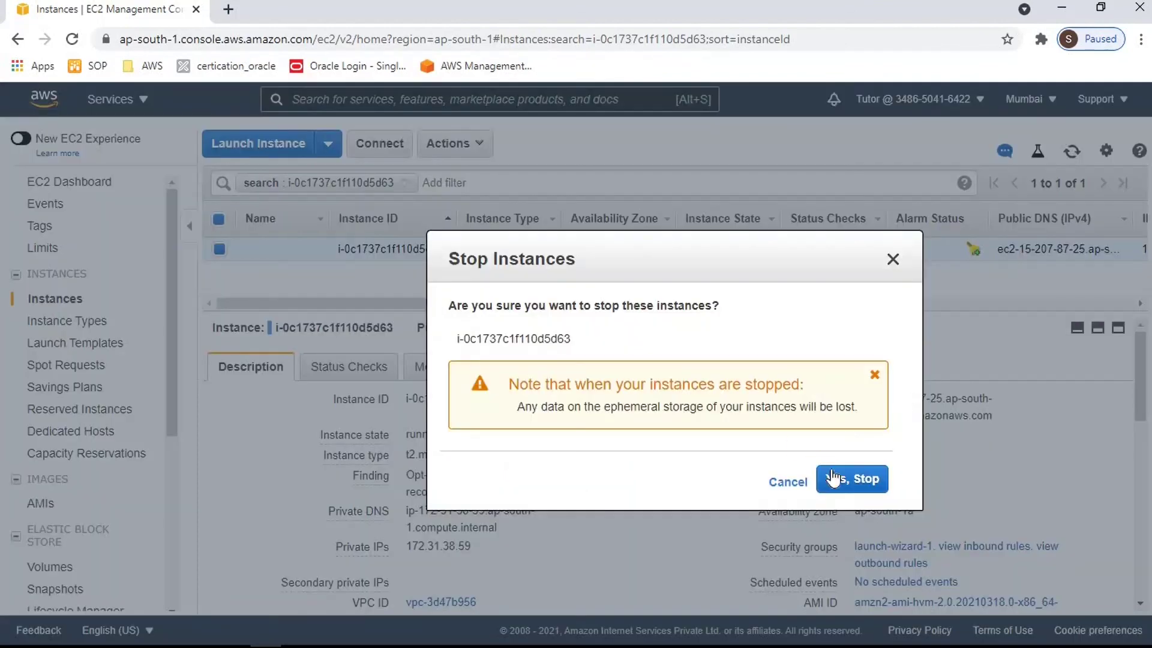
pyautogui.click(860, 483)
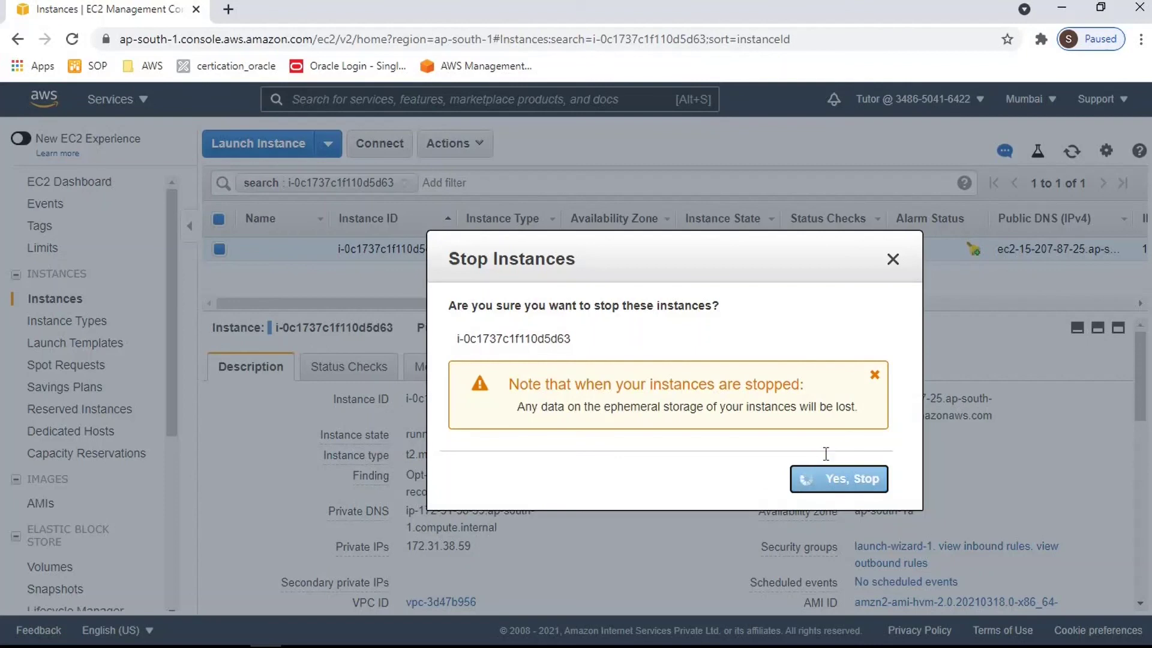